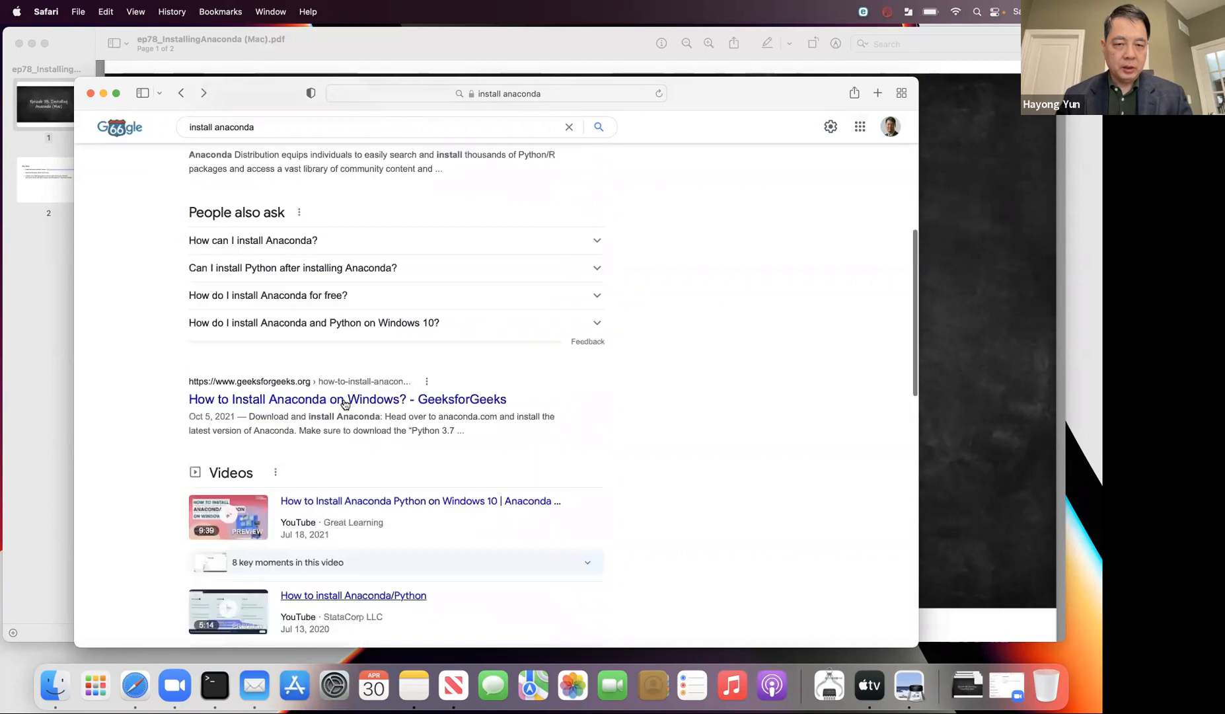
# Search Google for "install anaconda tensorflow" and open the TensorFlow page in the Anaconda documentation
pyautogui.click(344, 149)
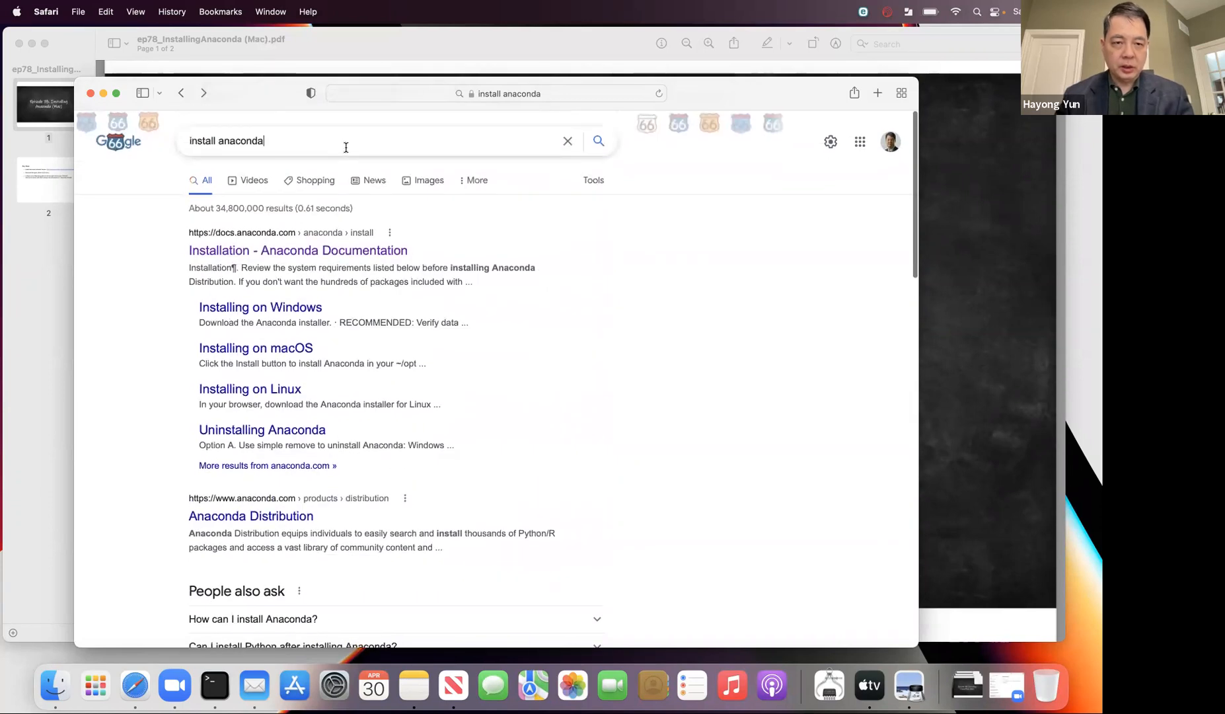
pyautogui.write('tensorflow')
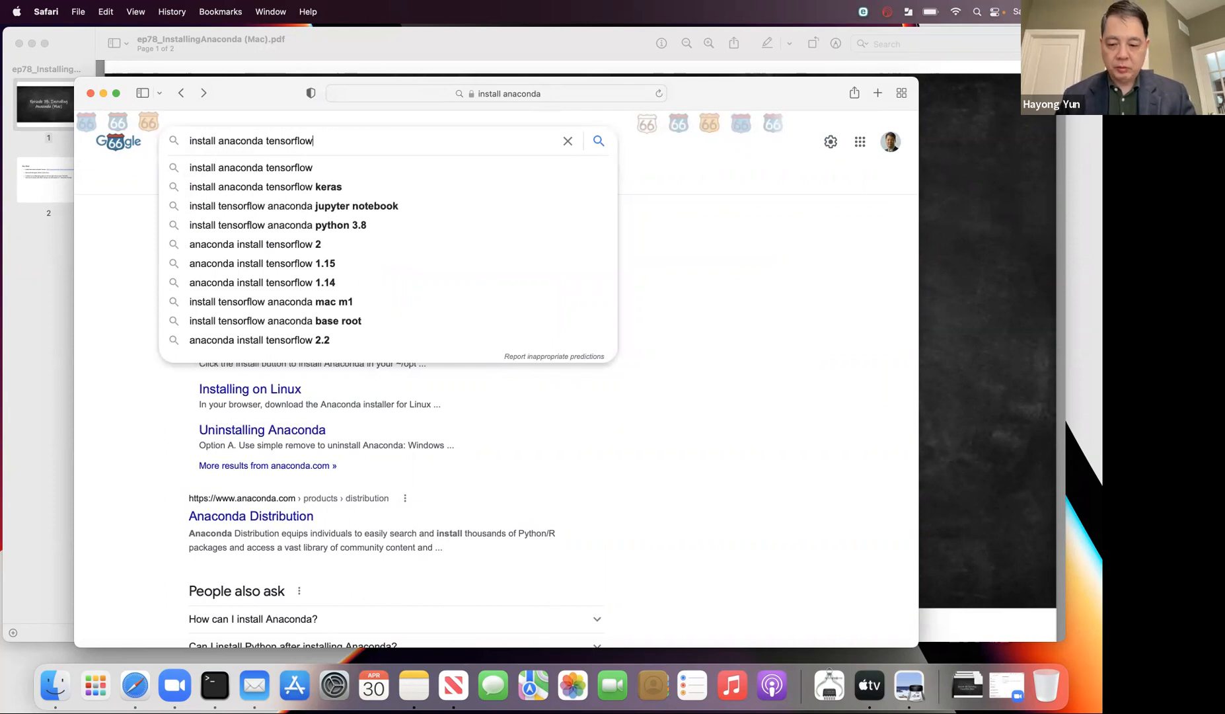
pyautogui.press('Return')
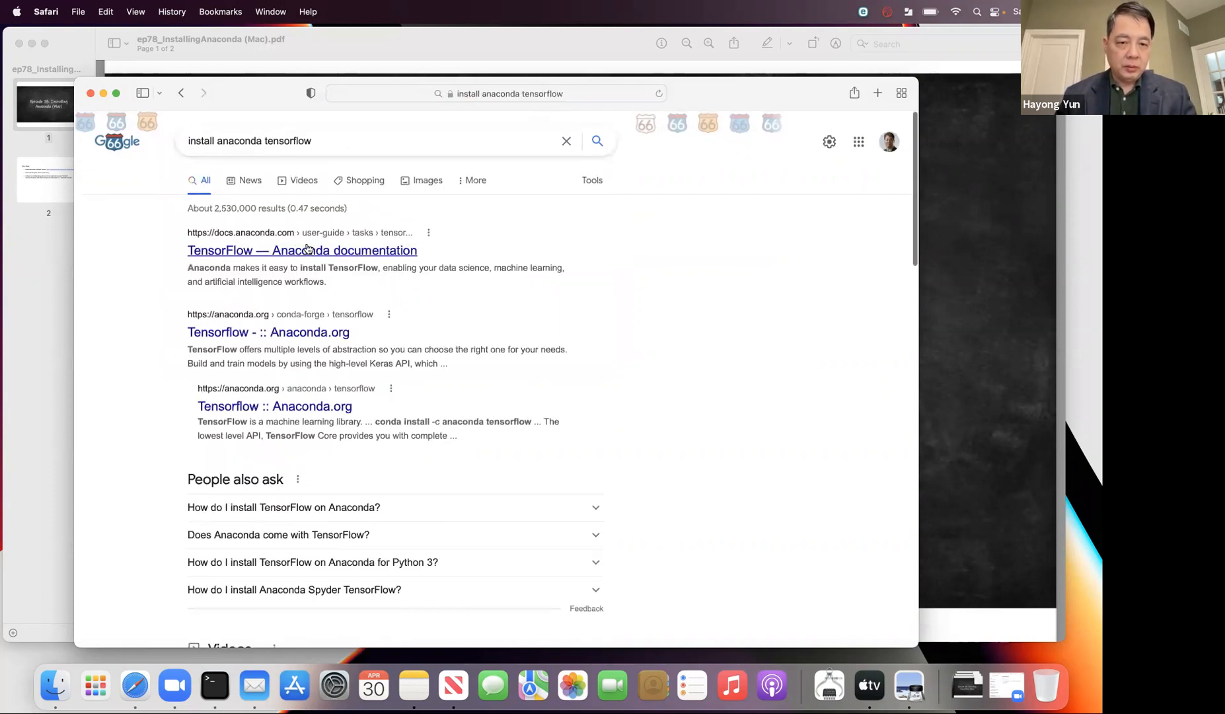
pyautogui.click(308, 250)
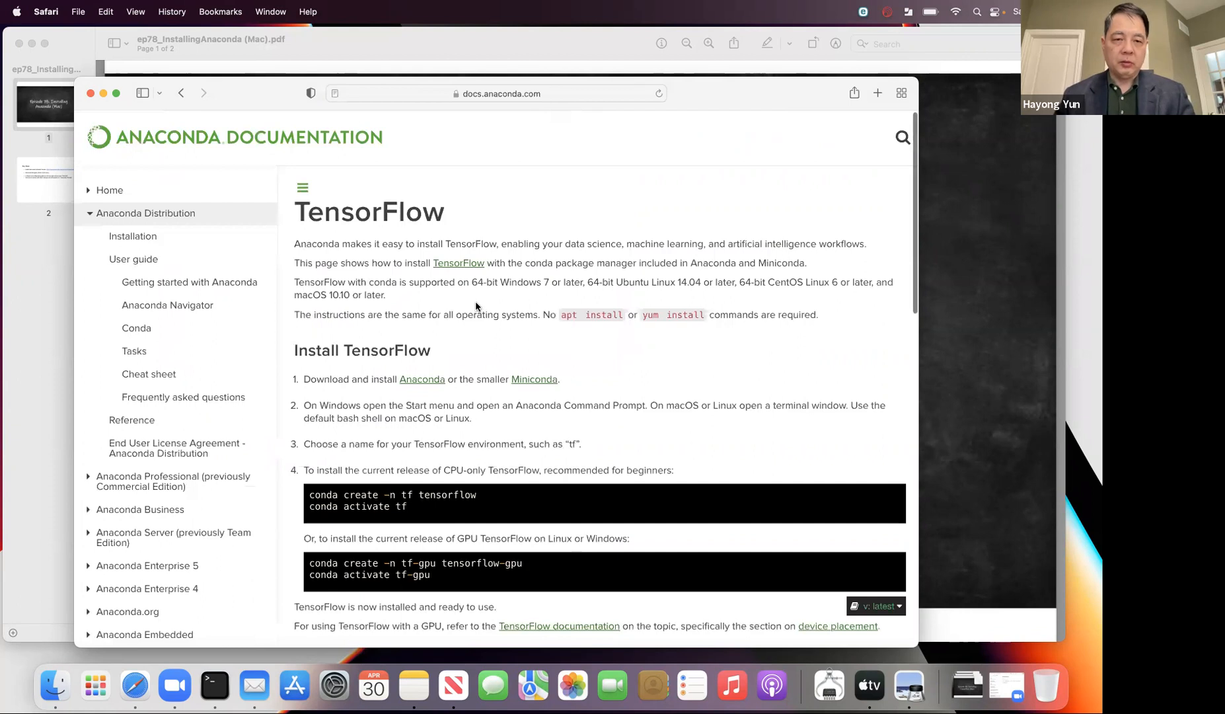
# Review the TensorFlow installation instructions and open the Anaconda download page linked in the first instruction
pyautogui.scroll(-1, 470, 316)
pyautogui.scroll(2, 474, 319)
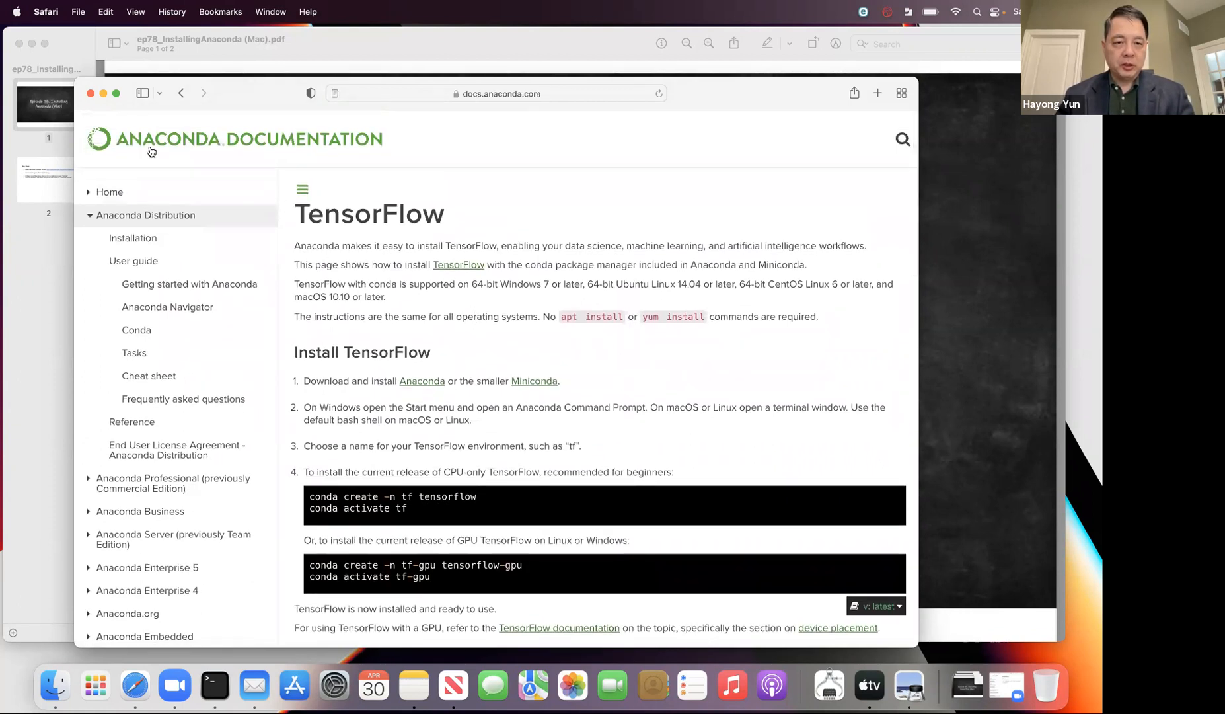
pyautogui.scroll(-15, 436, 248)
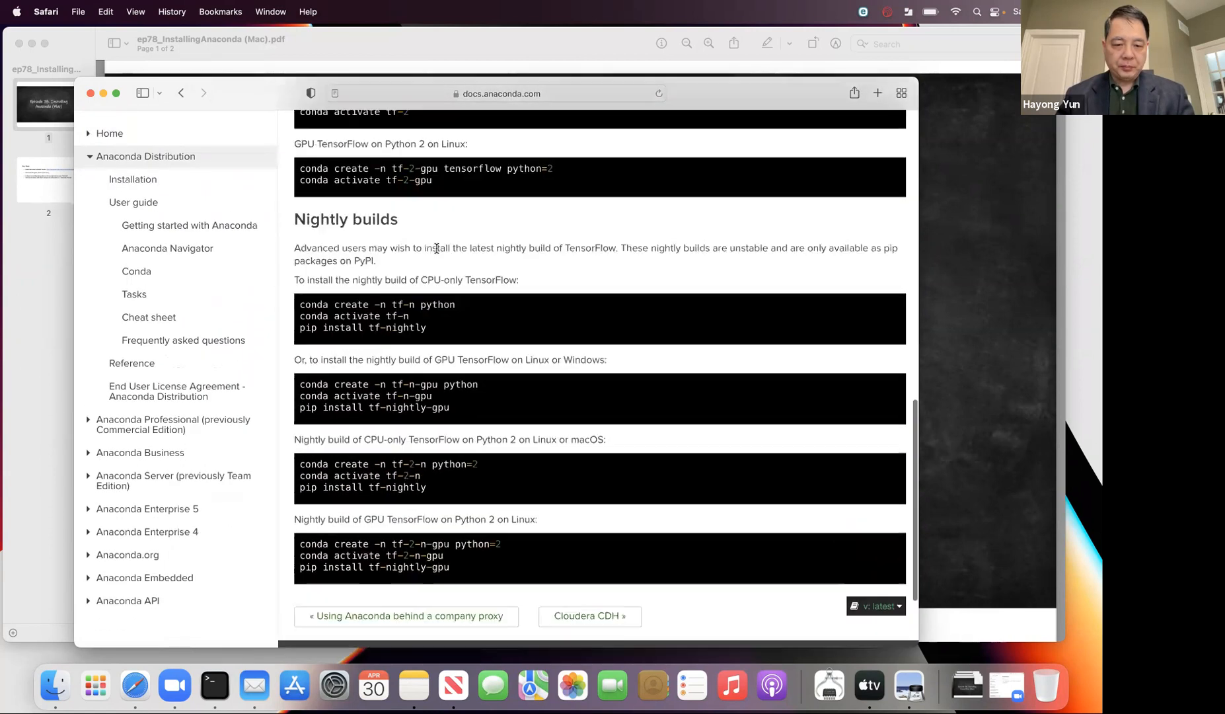
pyautogui.scroll(-3, 436, 249)
pyautogui.scroll(12, 436, 250)
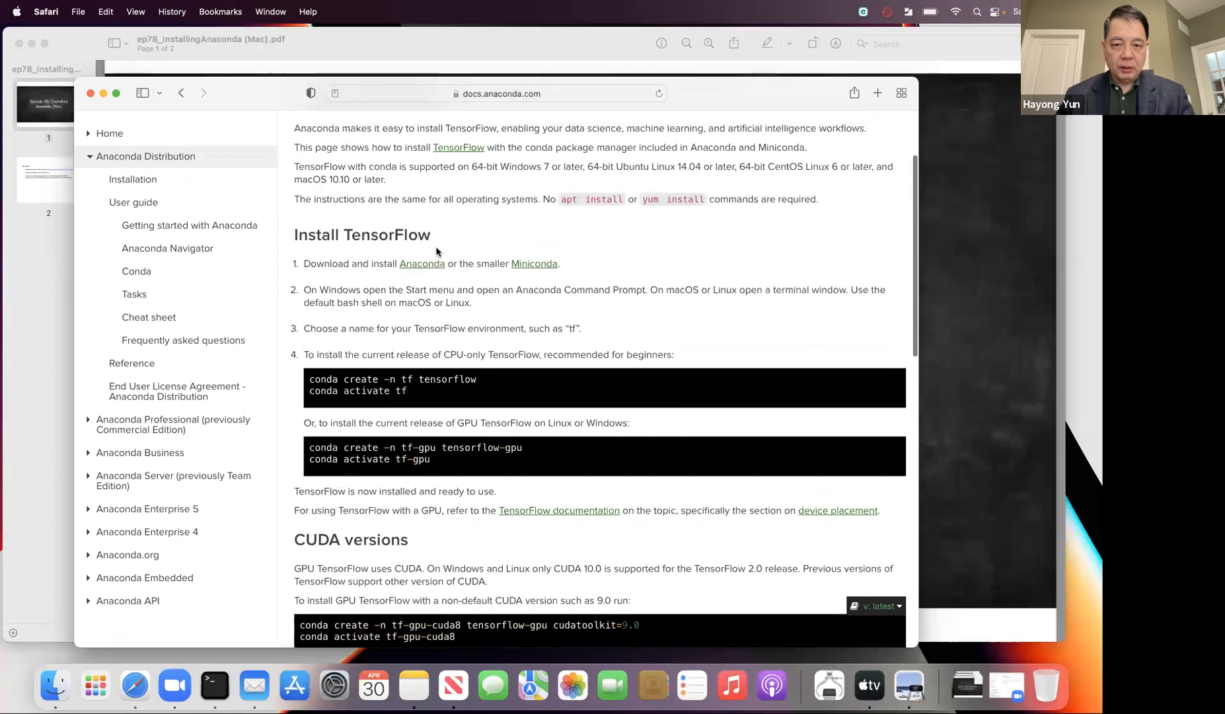
pyautogui.scroll(1, 436, 252)
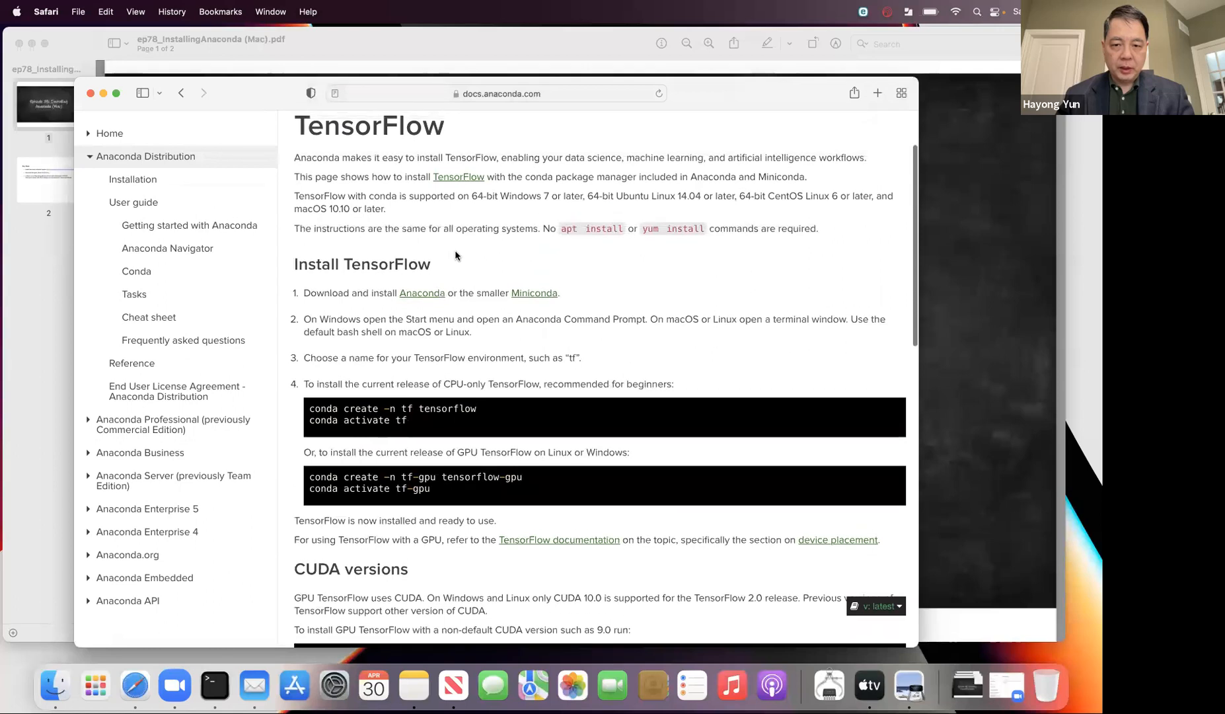
pyautogui.click(433, 294)
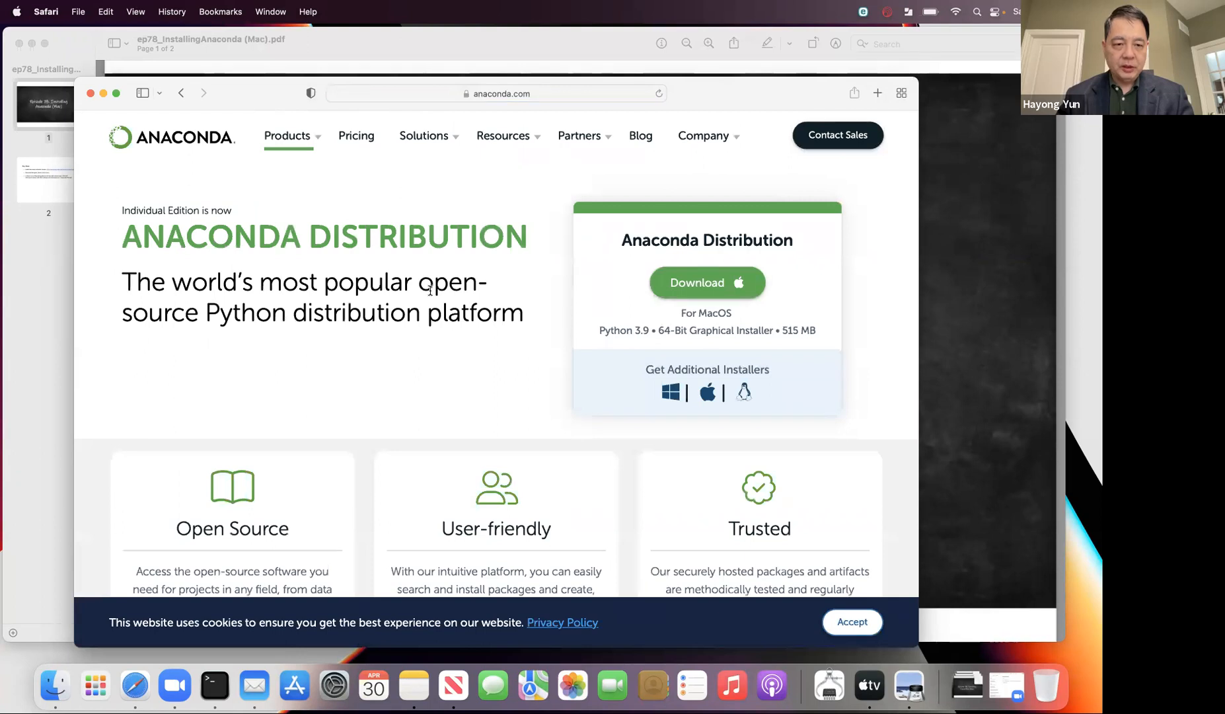
# Download the macOS Python 3.9 64-Bit Graphical Installer from the Anaconda Installers section and dismiss the thank-you message
pyautogui.scroll(-4, 430, 291)
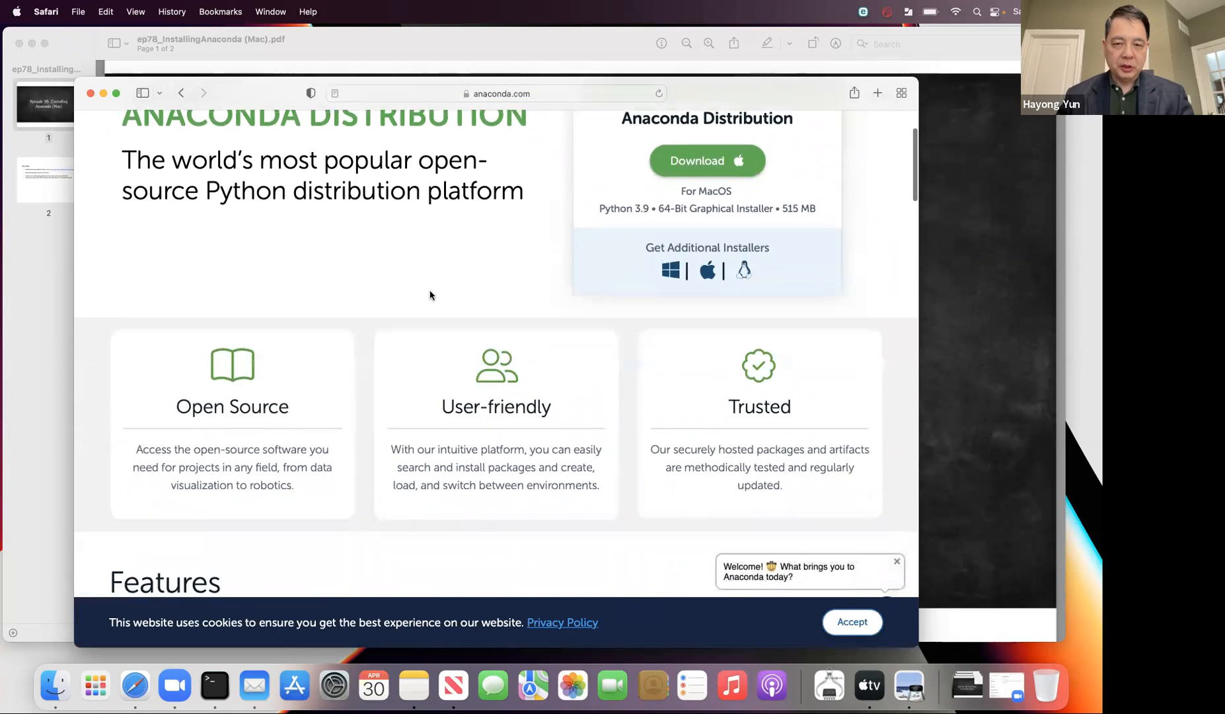
pyautogui.scroll(4, 430, 291)
pyautogui.scroll(-15, 430, 291)
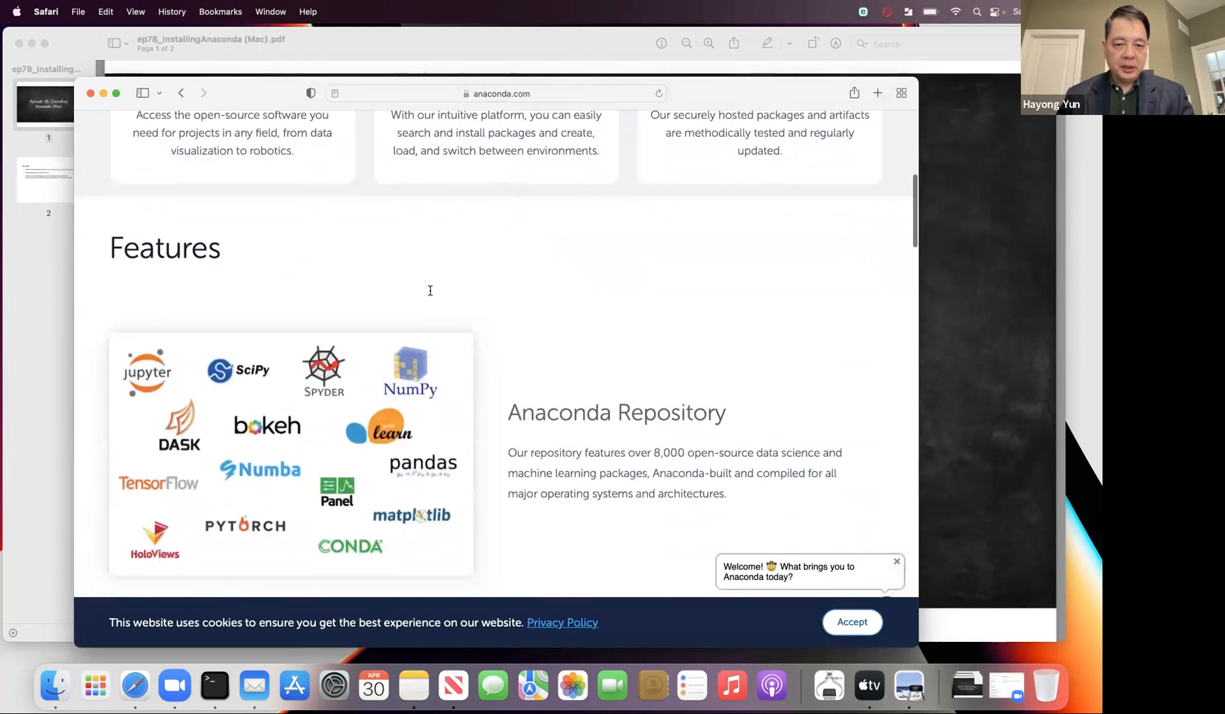
pyautogui.scroll(-15, 431, 291)
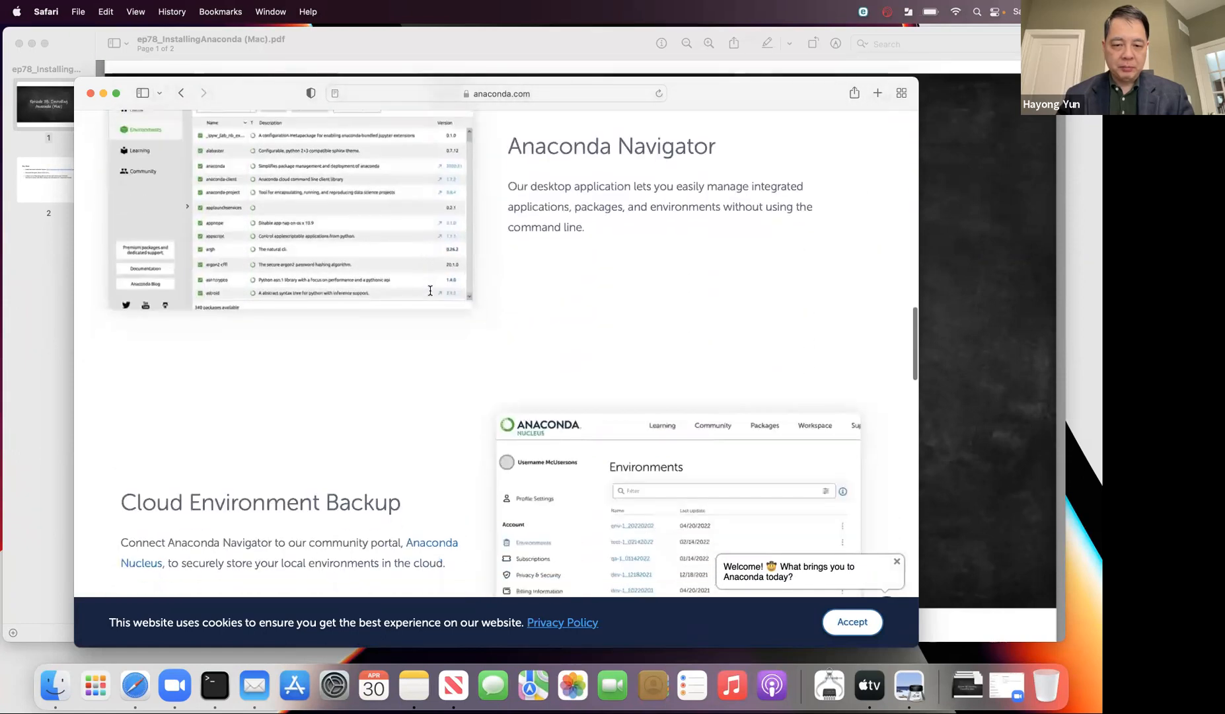
pyautogui.scroll(-15, 430, 291)
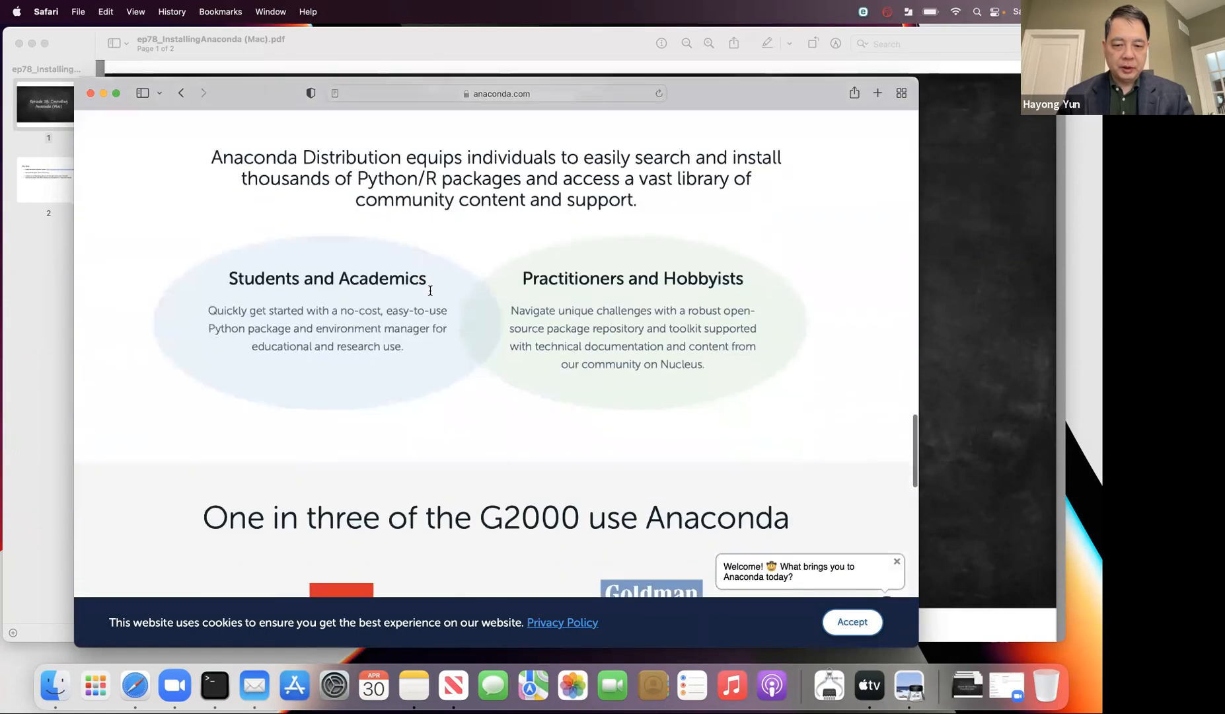
pyautogui.scroll(-5, 430, 290)
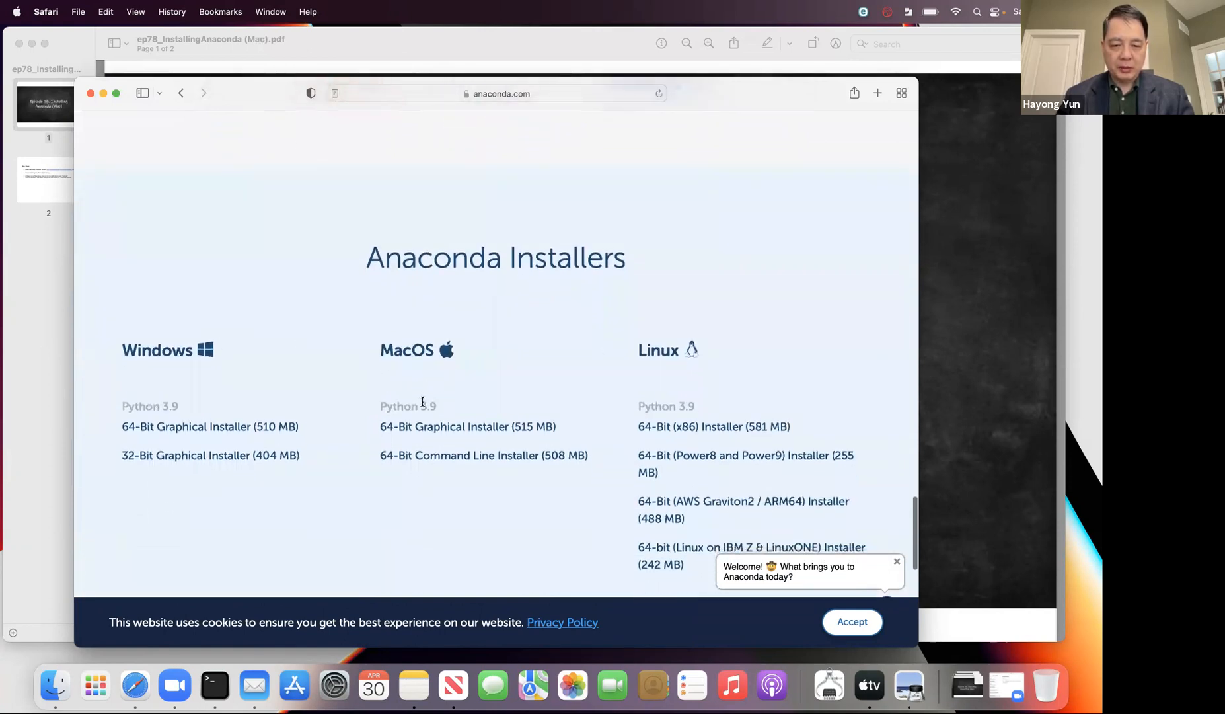
pyautogui.click(453, 428)
pyautogui.click(608, 403)
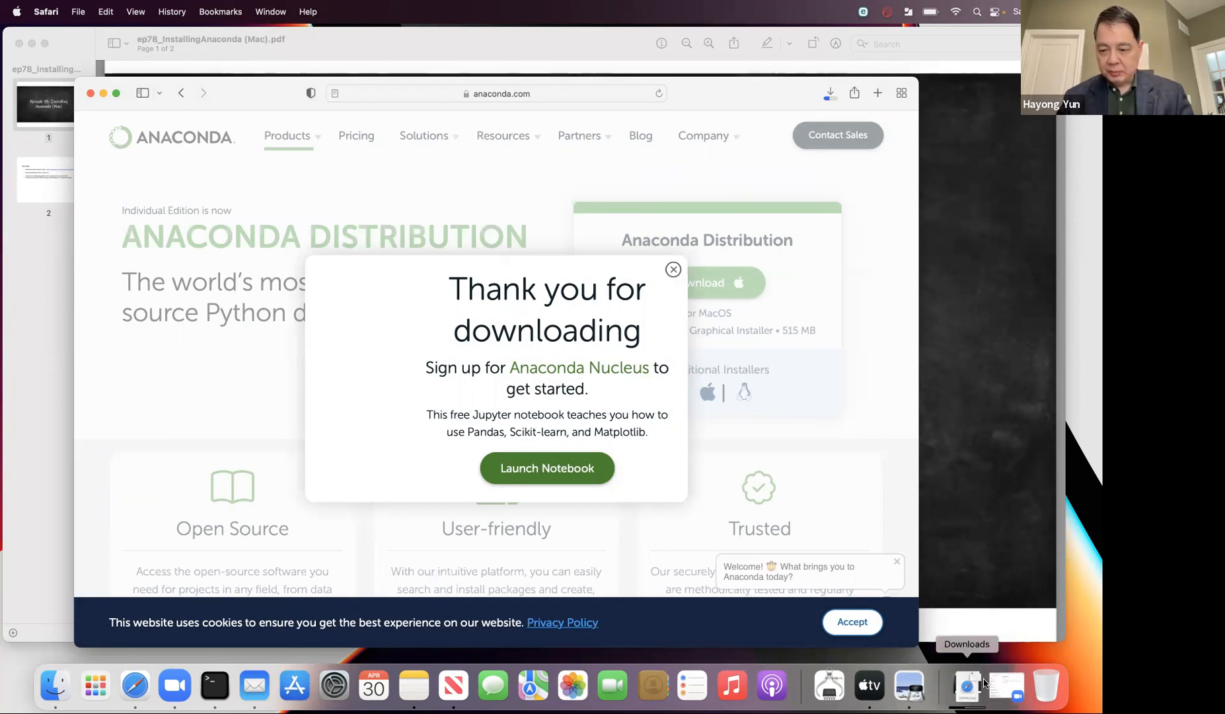
pyautogui.click(674, 269)
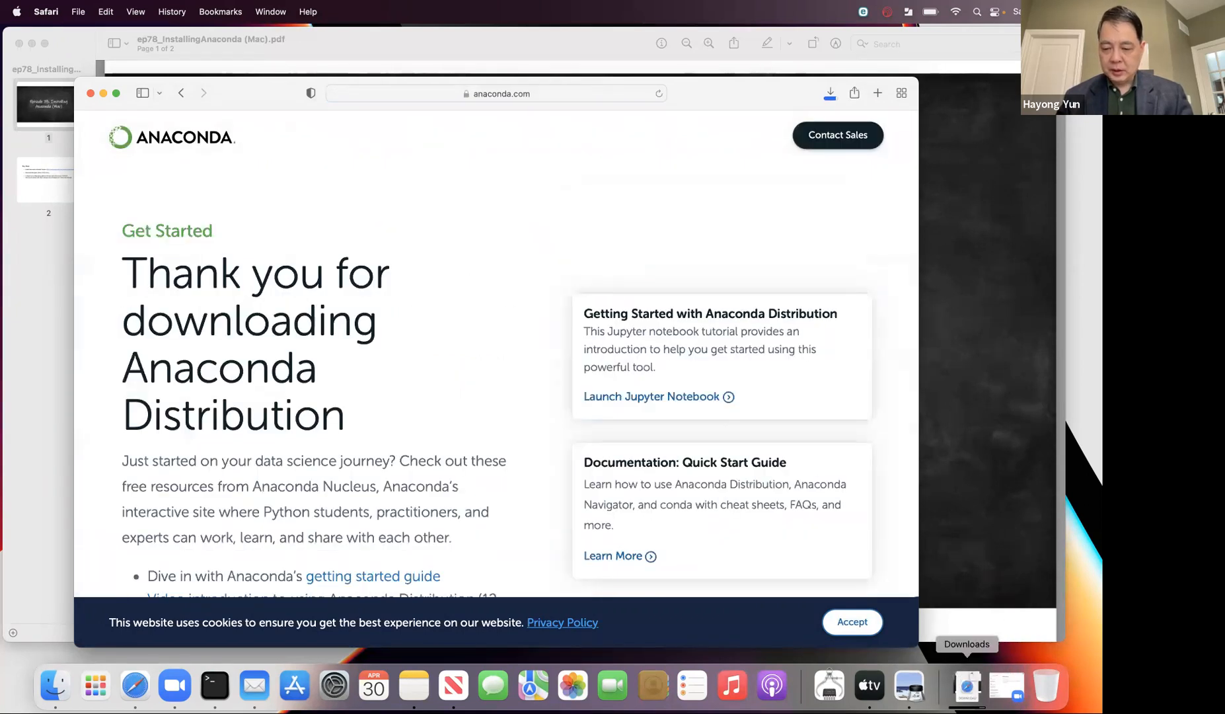
# Find Anaconda3-2021.11-MacOSX-x86_64.pkg in the Downloads folder in Finder and launch it
pyautogui.click(969, 694)
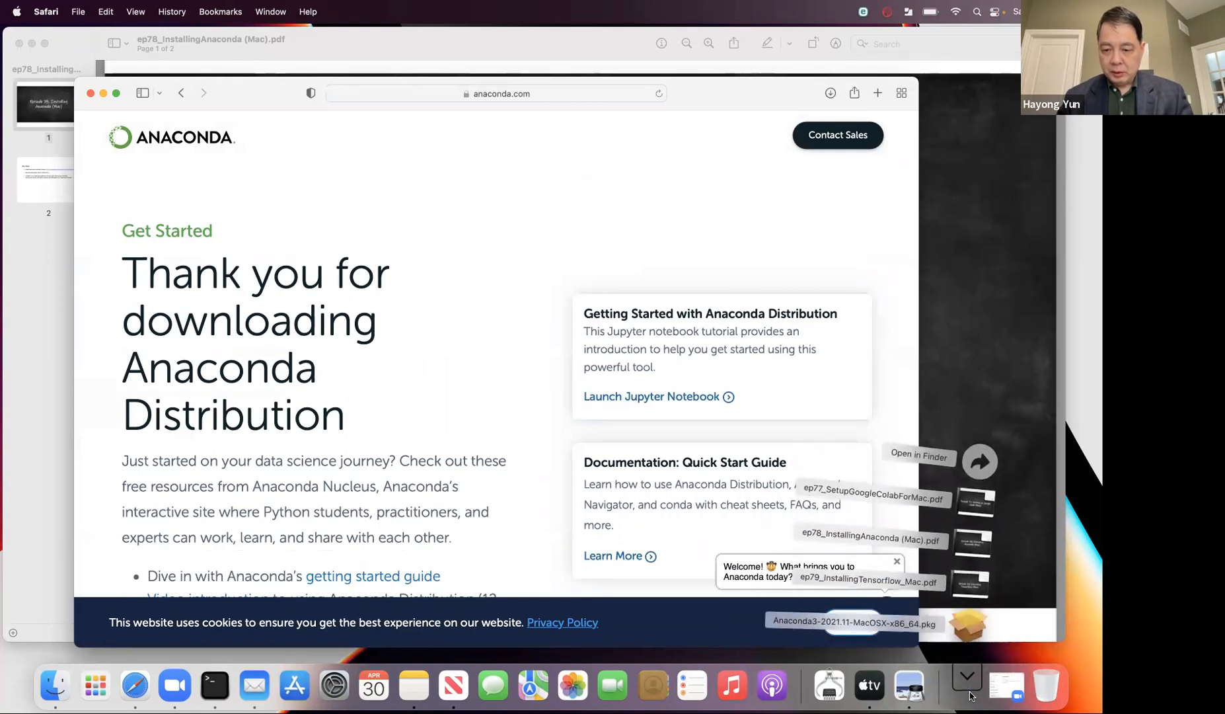
pyautogui.click(55, 676)
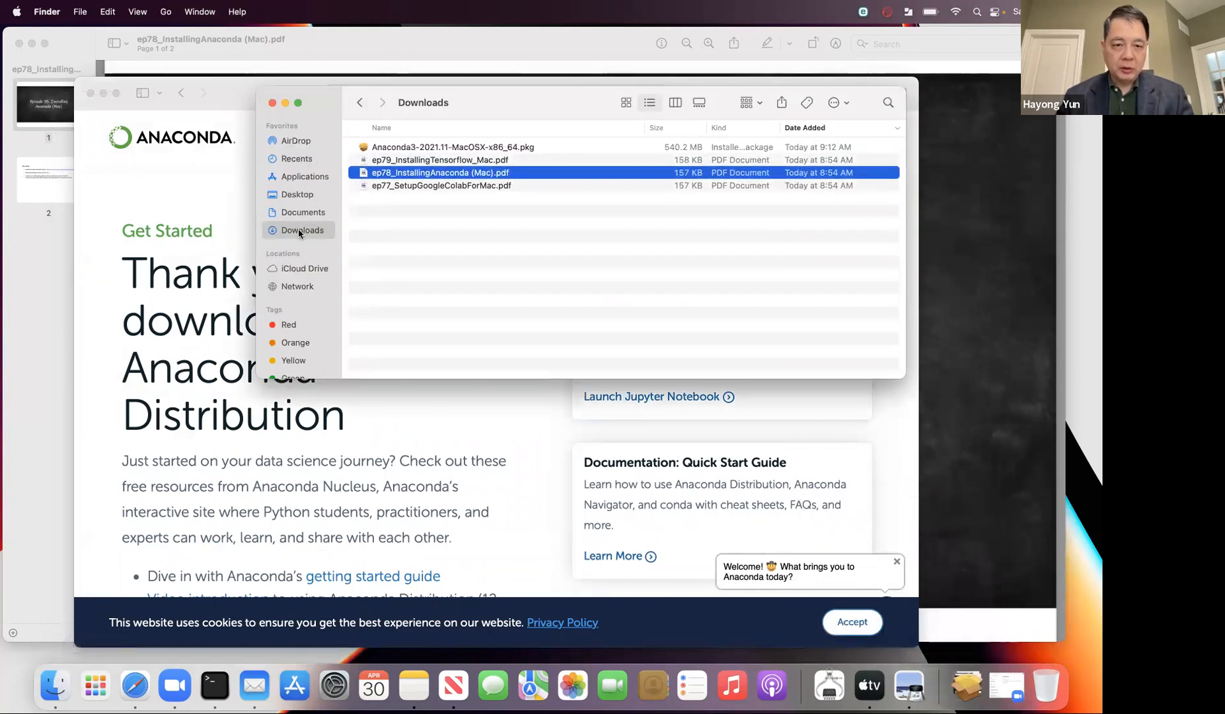
pyautogui.click(414, 147)
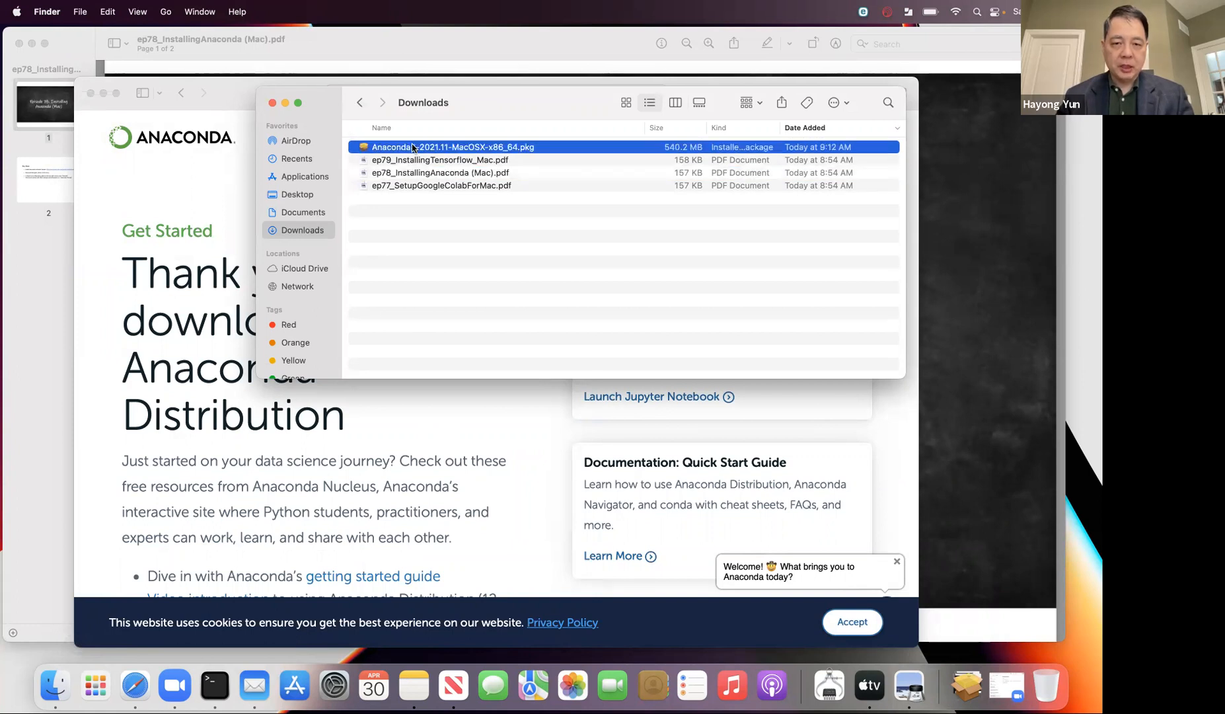
pyautogui.doubleClick(414, 147)
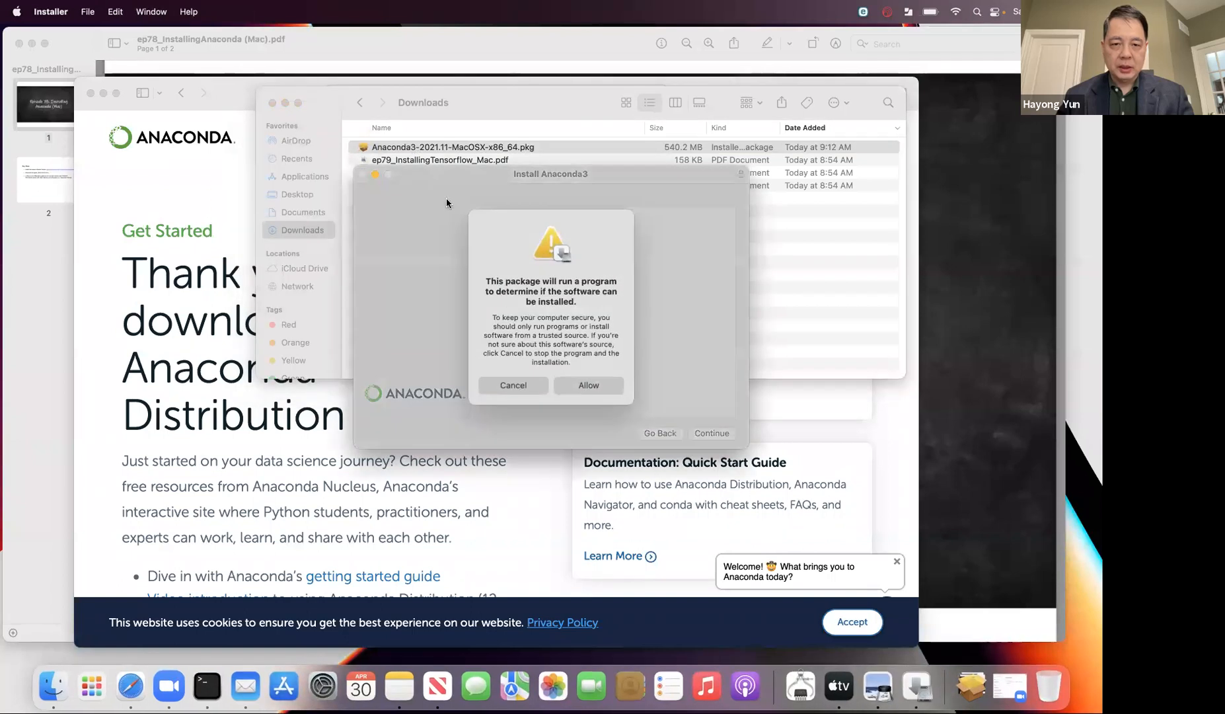
# Allow the package's compatibility check, proceed through the introduction and Read Me pages, and agree to the software license
pyautogui.click(591, 389)
pyautogui.click(585, 387)
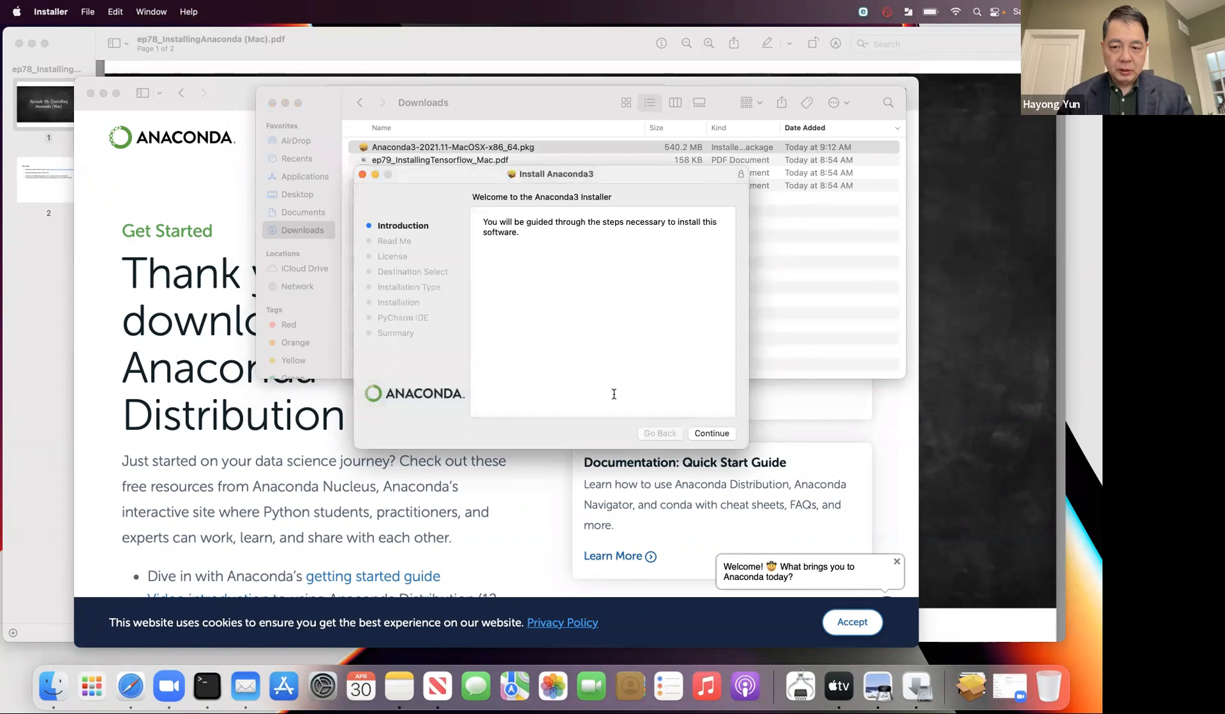
pyautogui.click(711, 433)
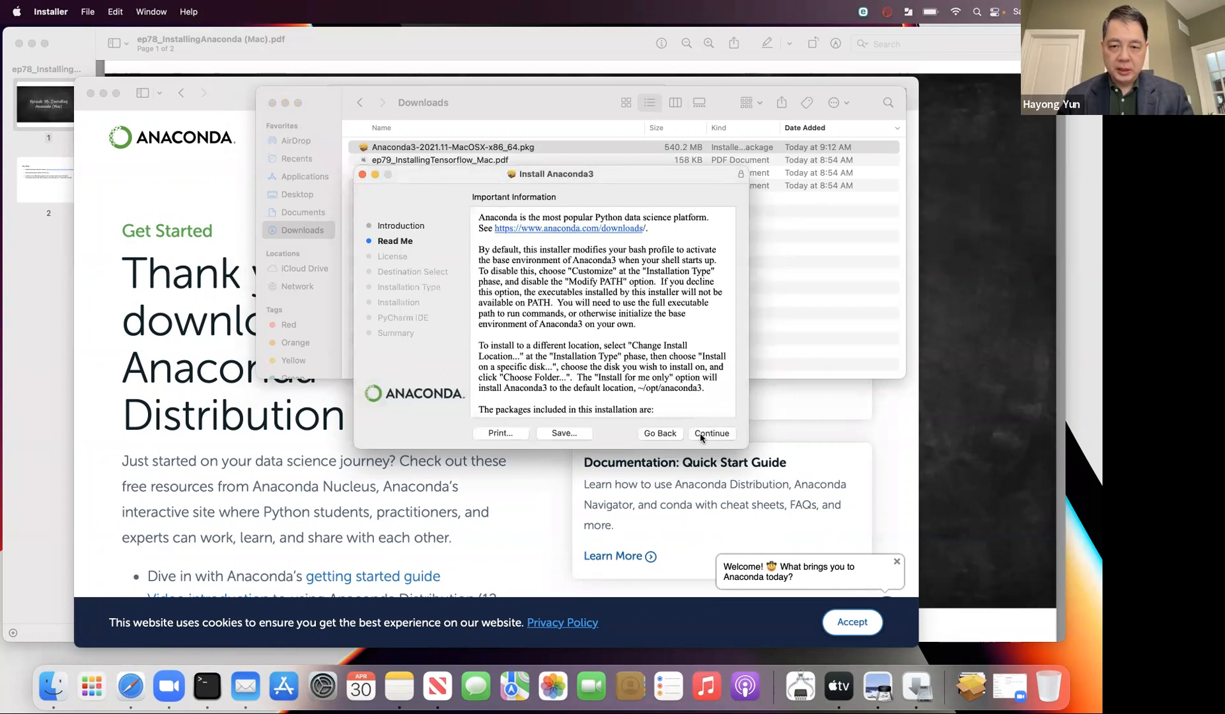
pyautogui.click(703, 434)
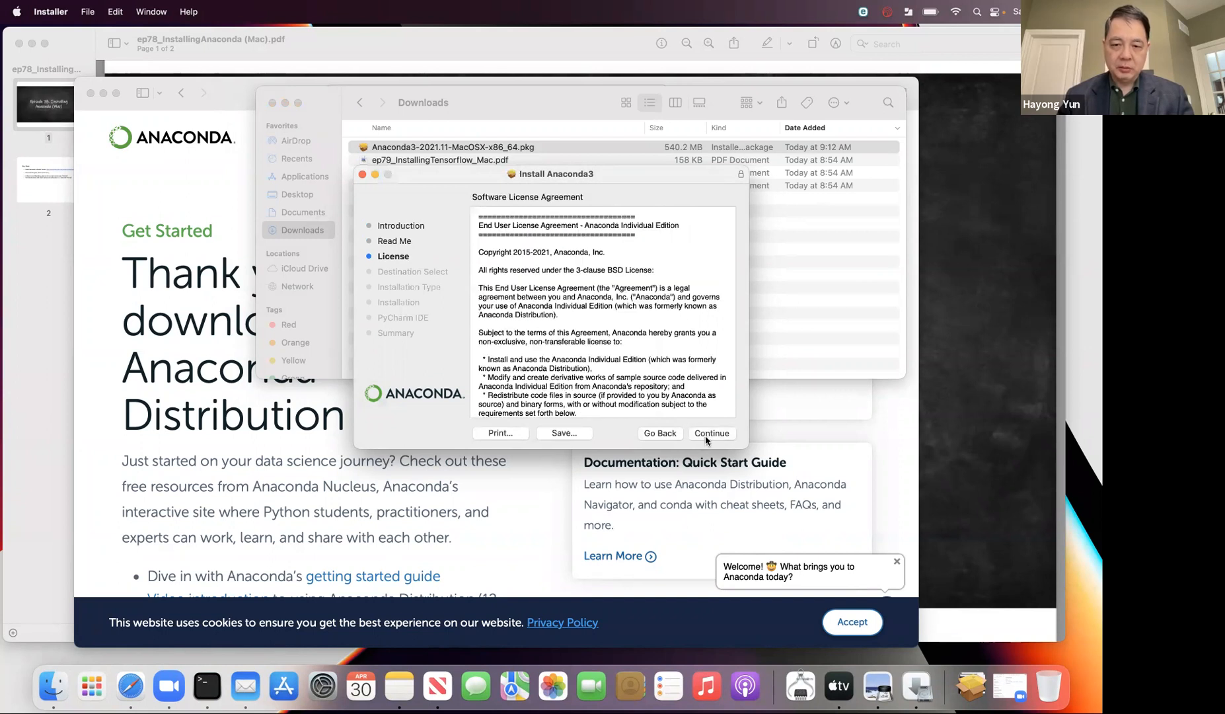
pyautogui.click(705, 433)
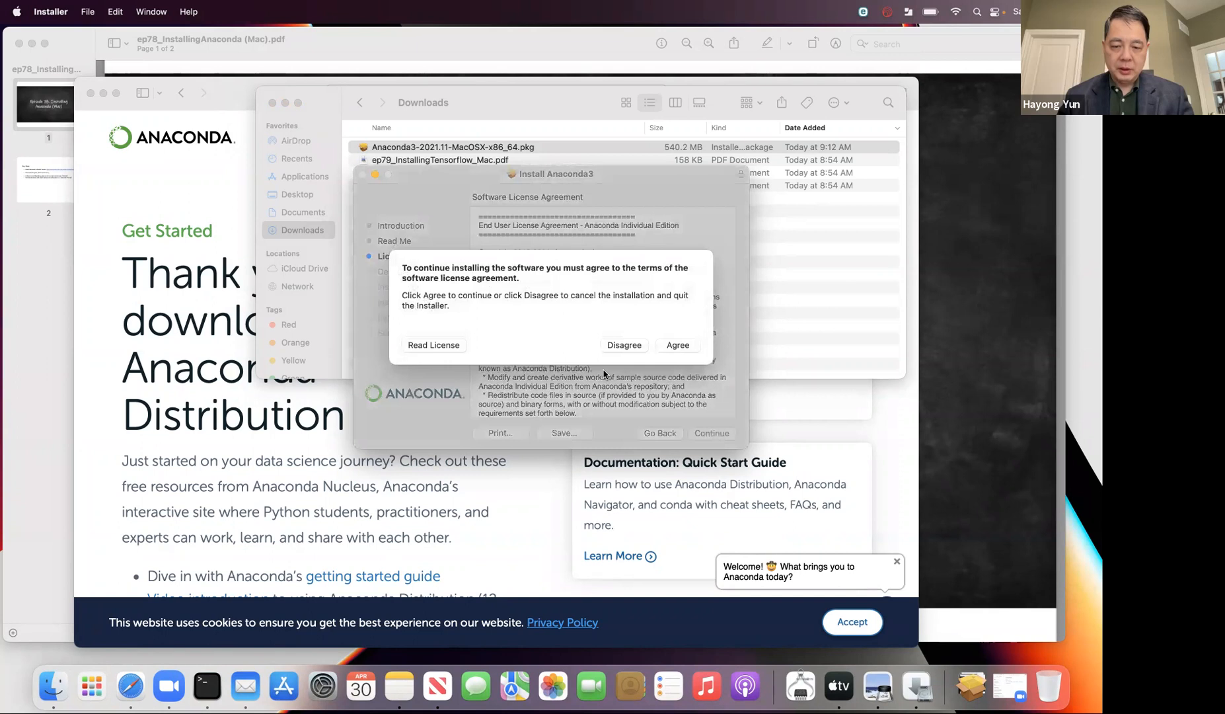
pyautogui.click(677, 345)
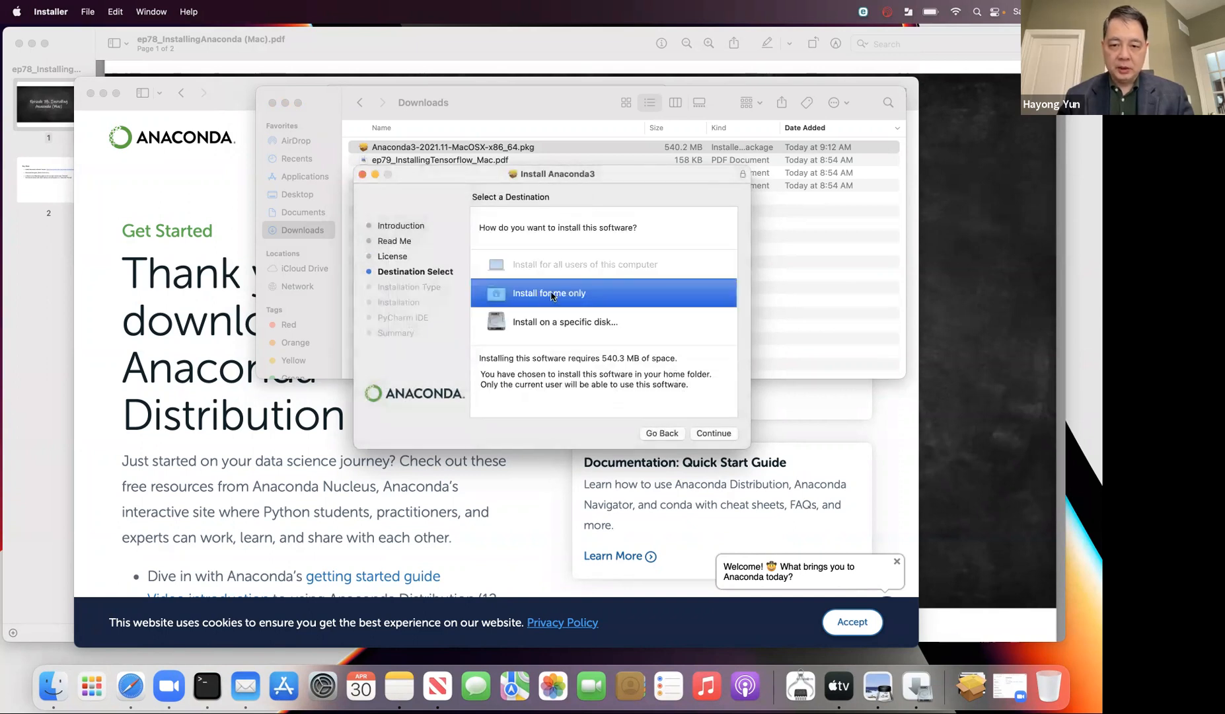
# Install Anaconda3 for the current user only with the standard installation, granting Installer access to the Downloads folder
pyautogui.click(711, 434)
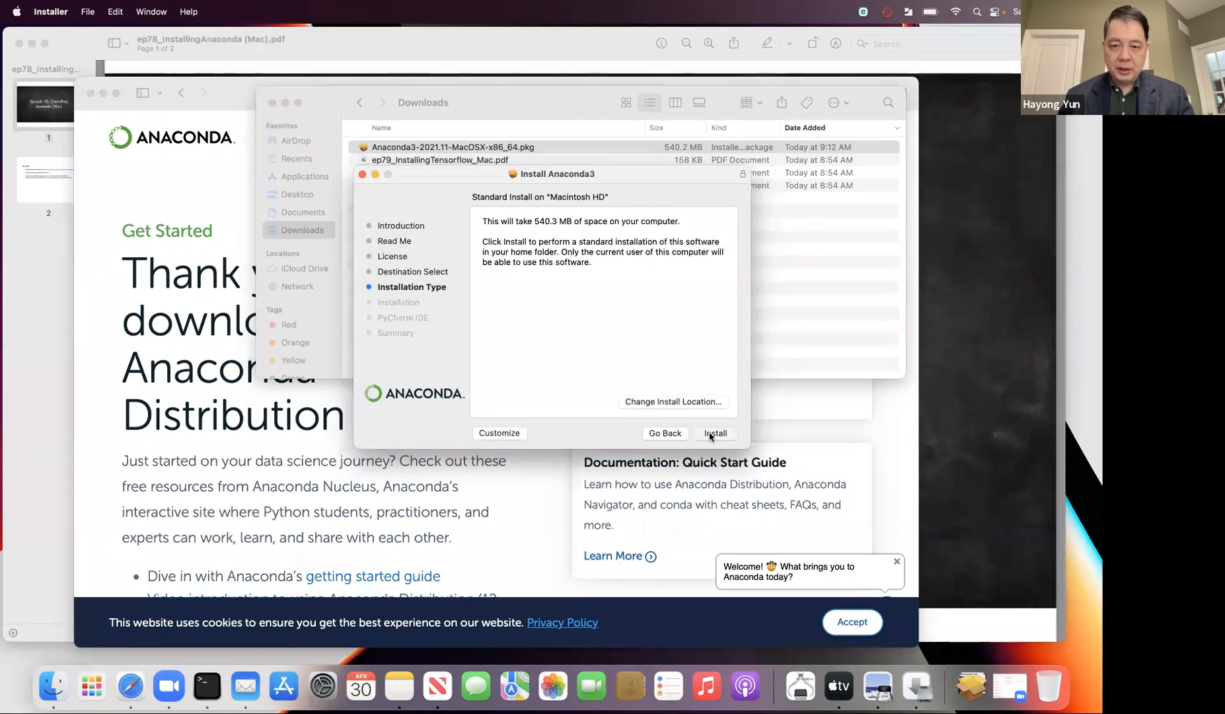
pyautogui.click(713, 433)
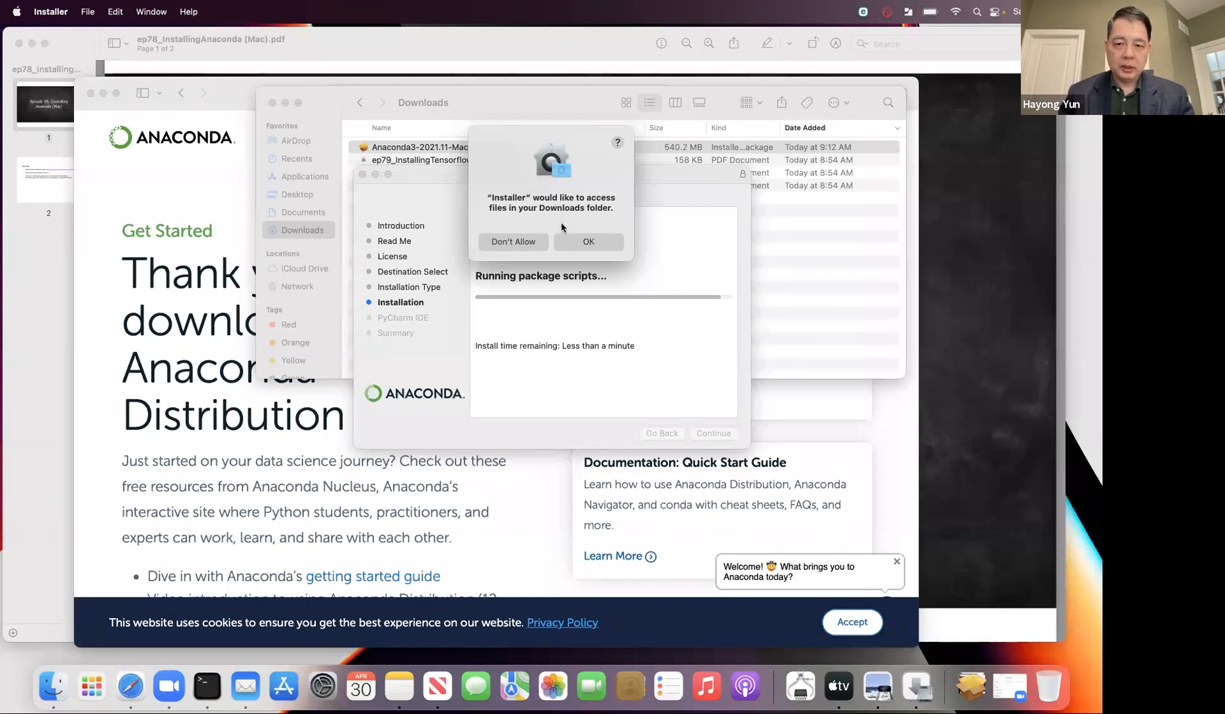
pyautogui.click(591, 242)
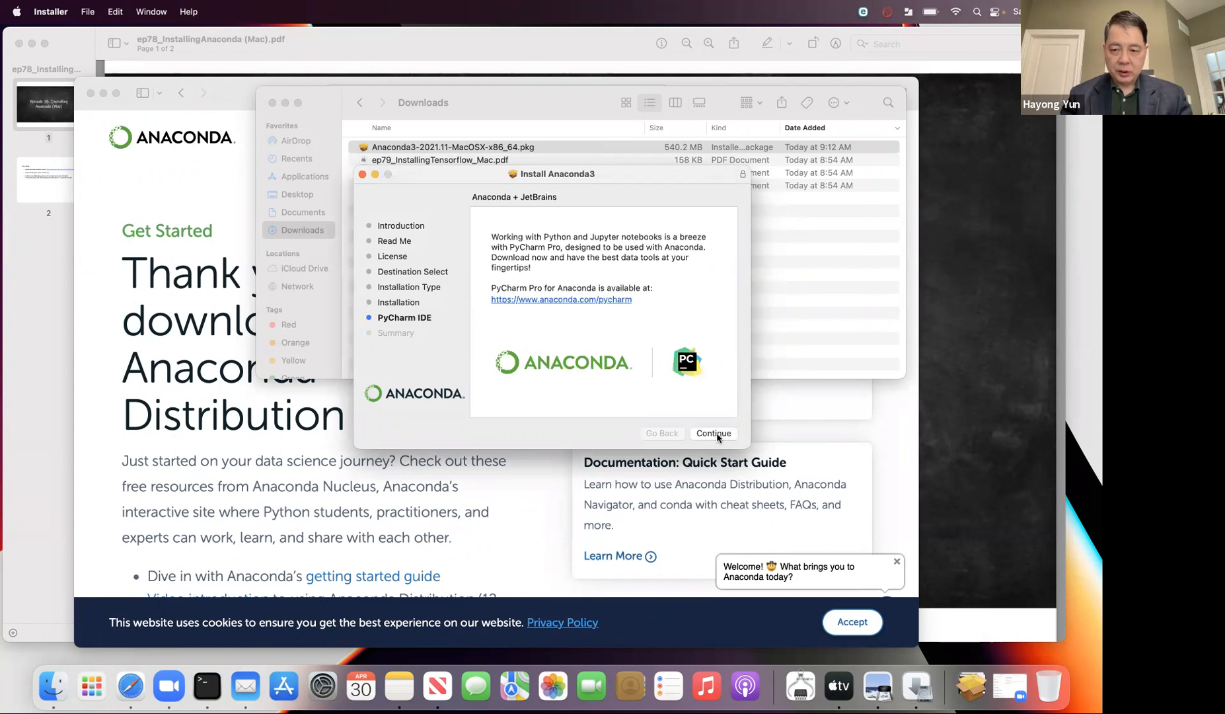
# Continue past the PyCharm IDE page, close the Anaconda3 installer and move its package to the Trash
pyautogui.click(717, 433)
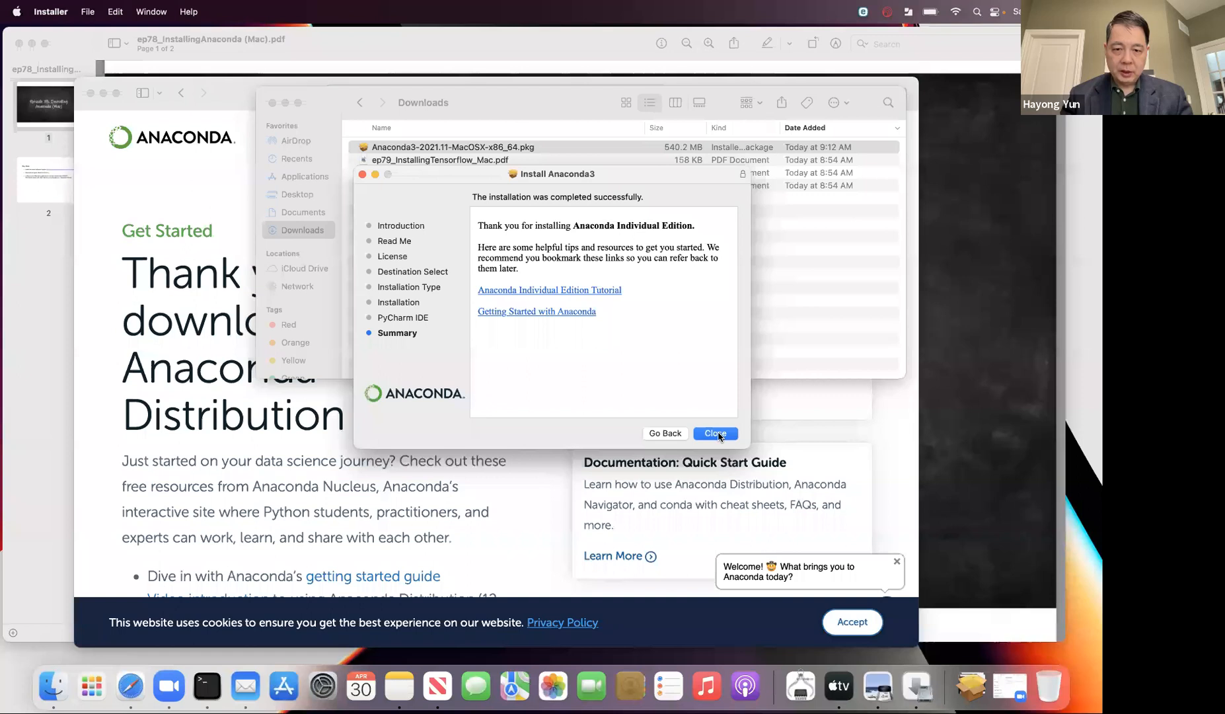
pyautogui.click(718, 433)
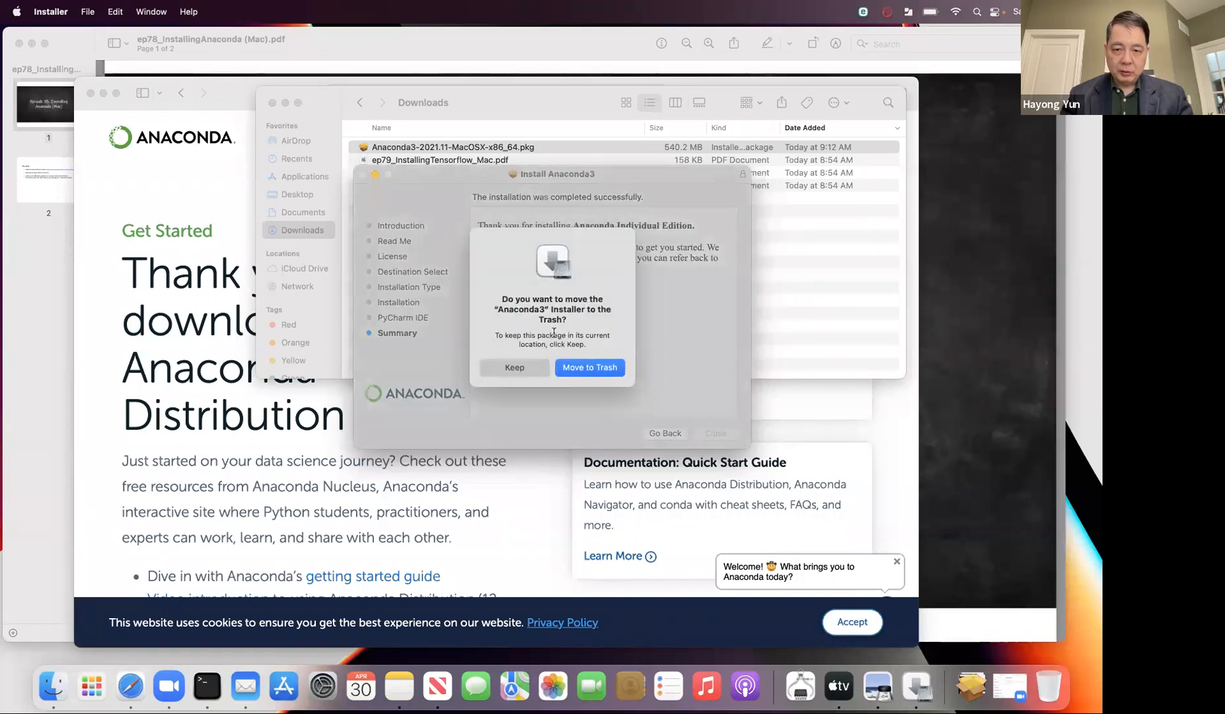
pyautogui.click(590, 367)
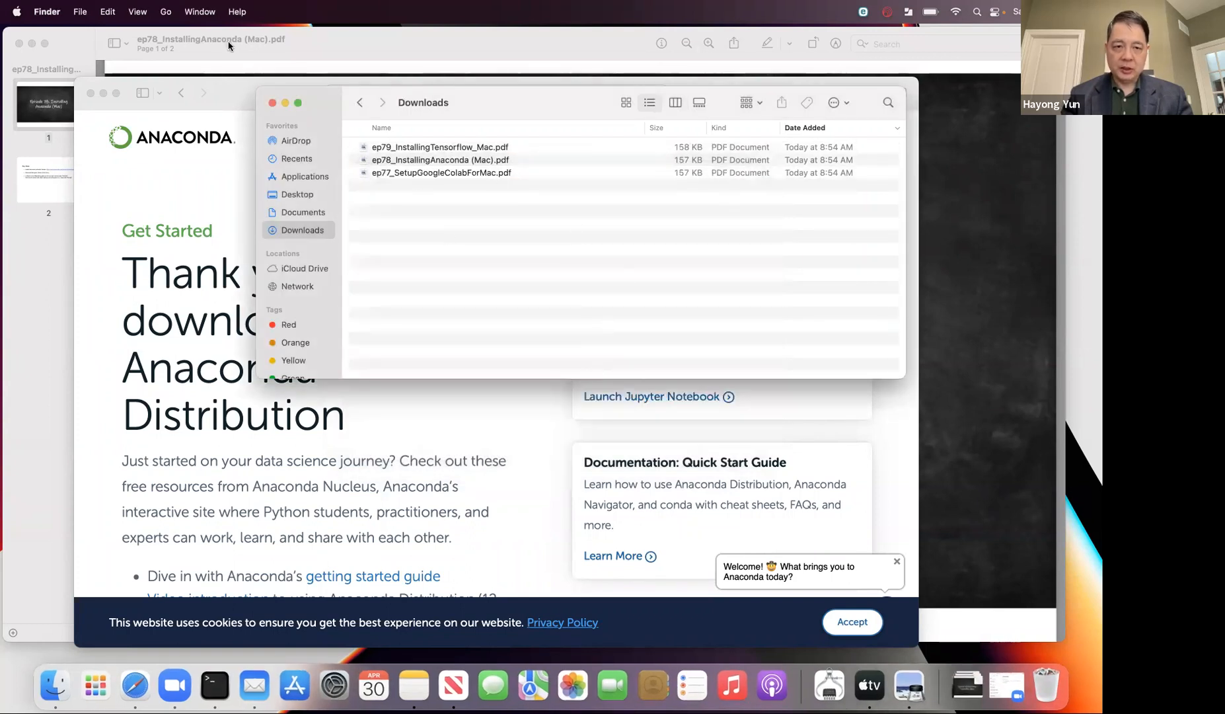
# Close the Downloads and Safari windows, and open the Applications folder in a new Finder window
pyautogui.click(273, 104)
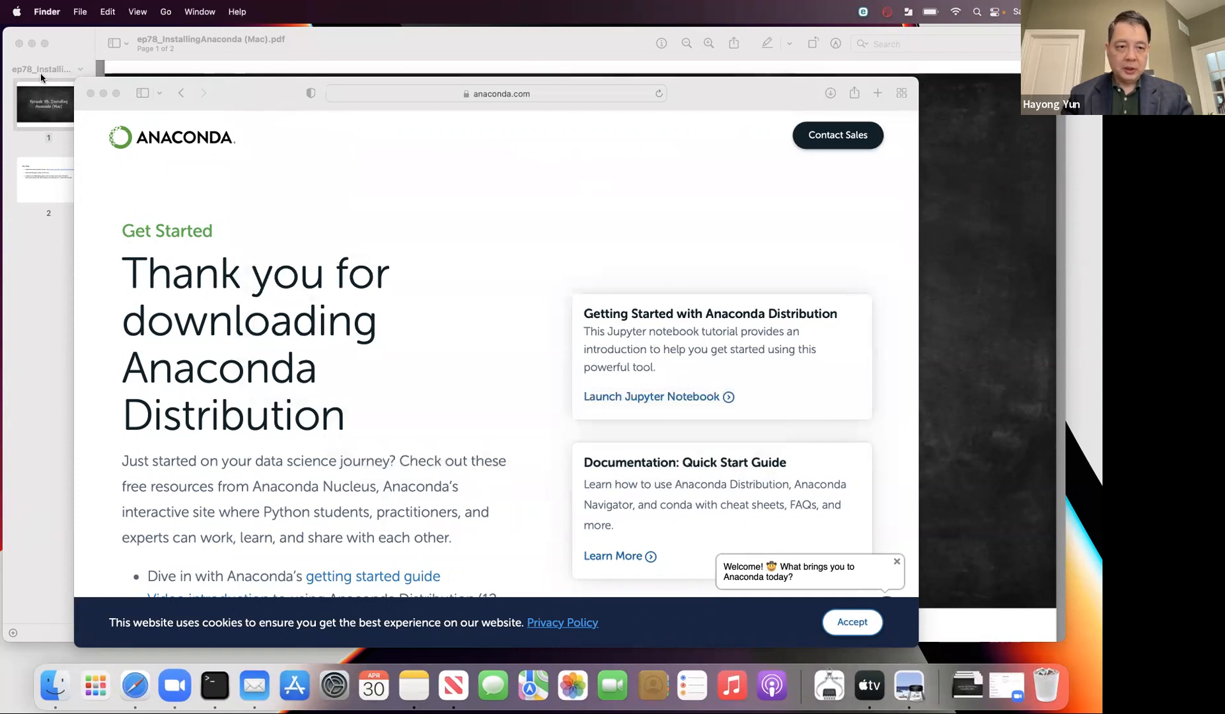
pyautogui.click(90, 94)
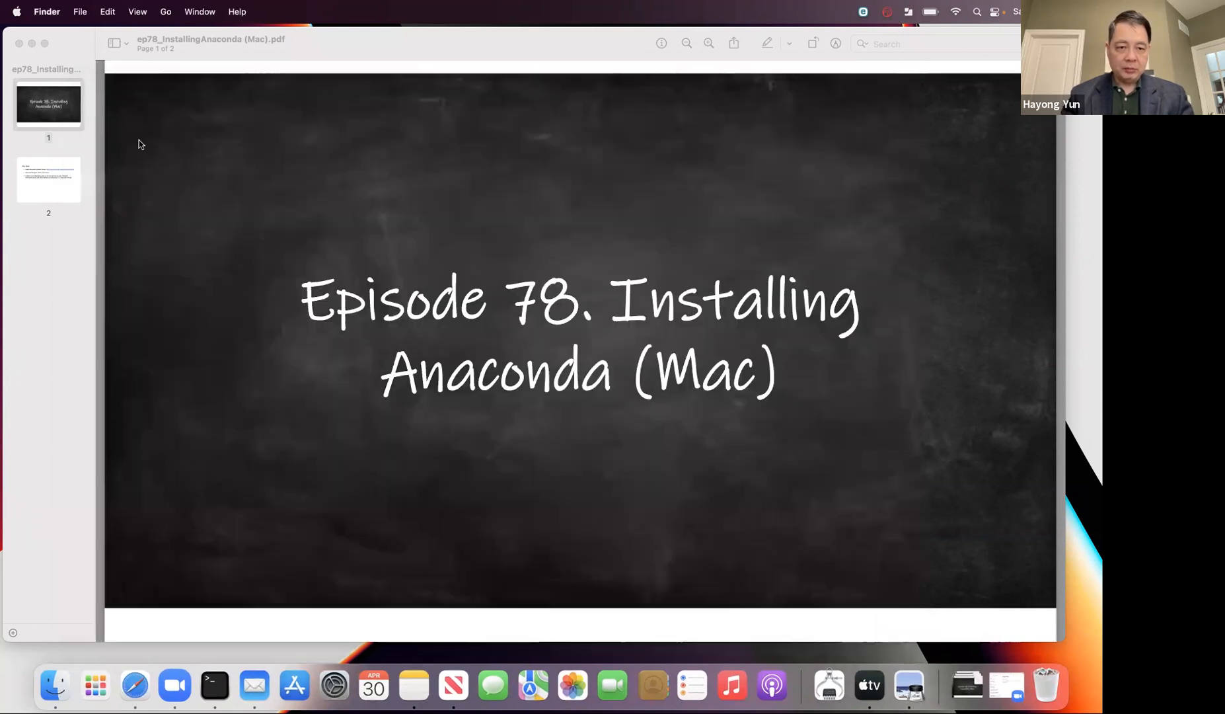
pyautogui.click(56, 685)
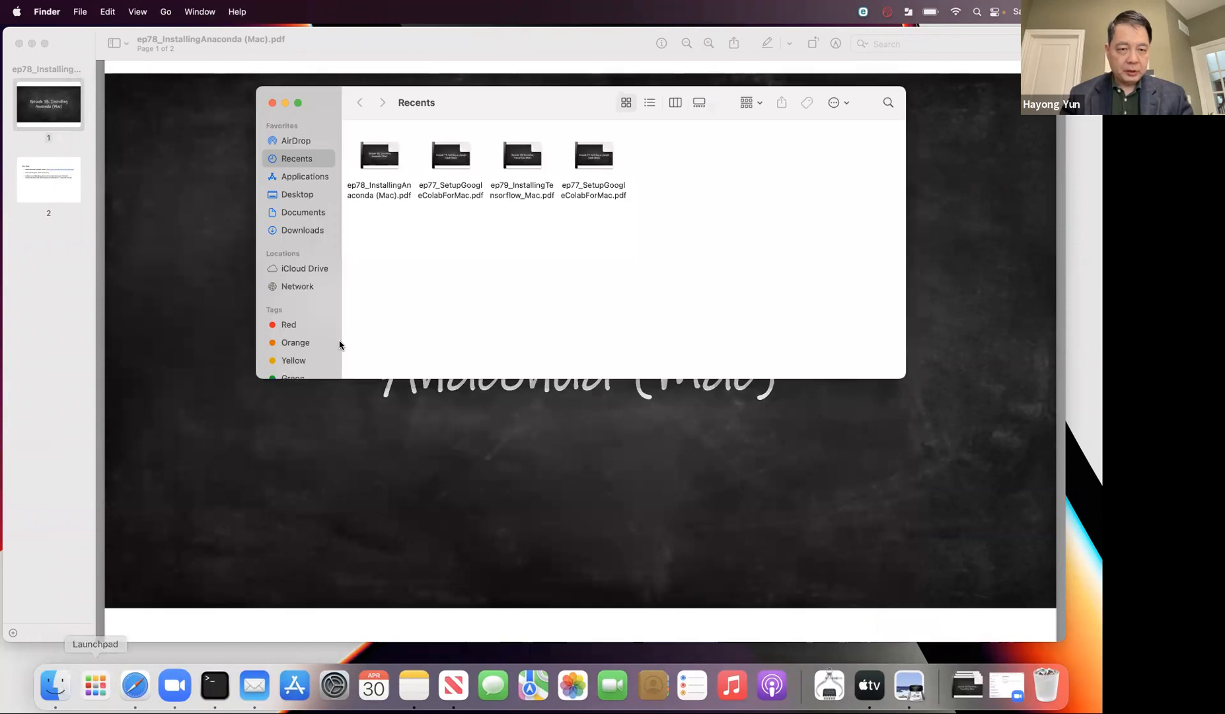
pyautogui.click(307, 177)
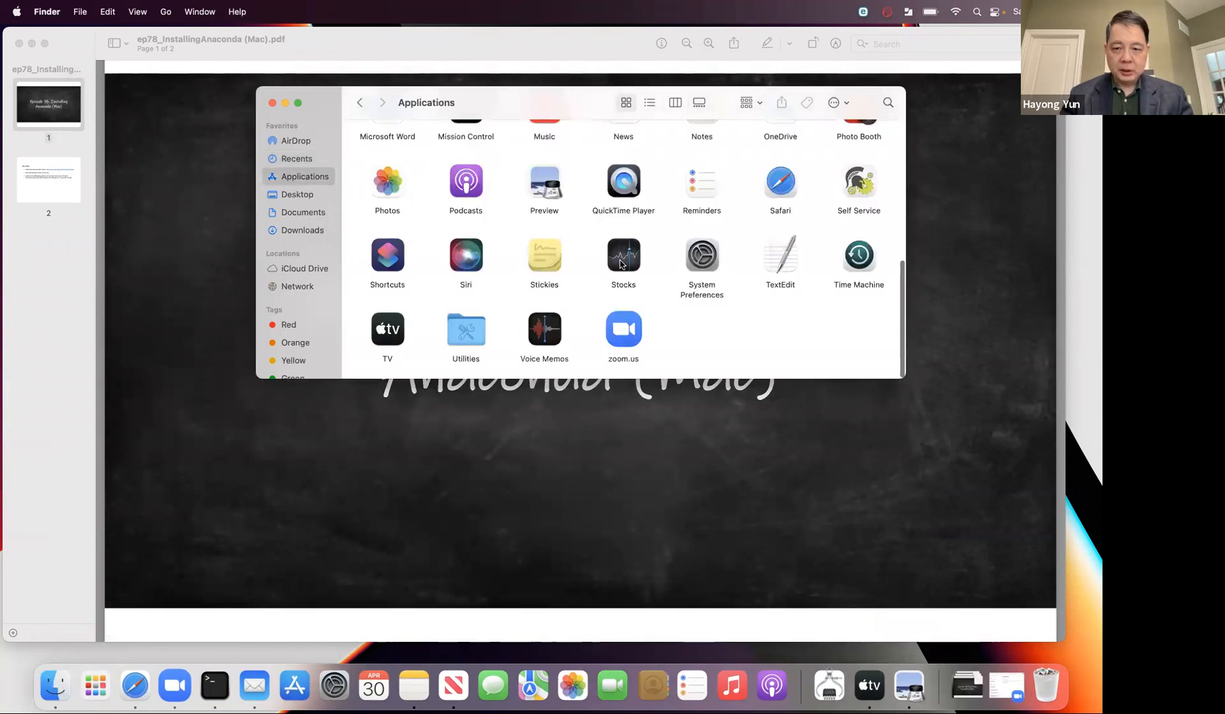
# Open Anaconda-Navigator from the Applications folder and postpone its offered update with a later reminder
pyautogui.scroll(3, 649, 278)
pyautogui.scroll(4, 649, 275)
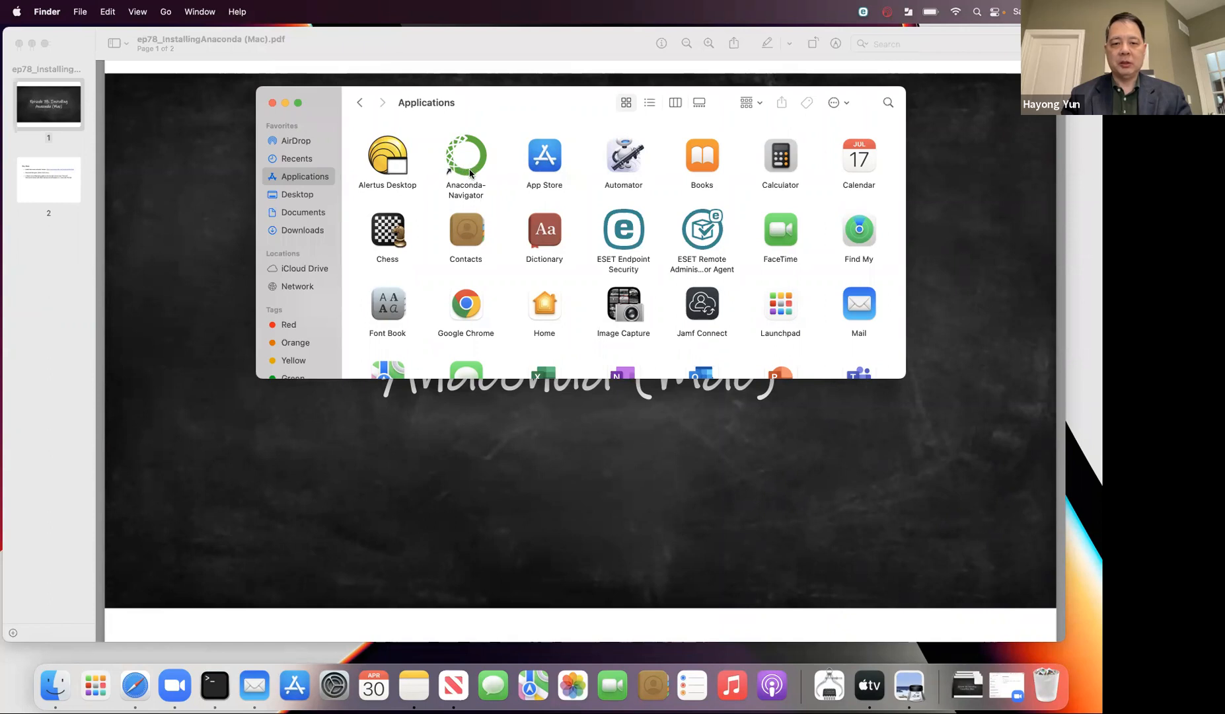
pyautogui.doubleClick(470, 171)
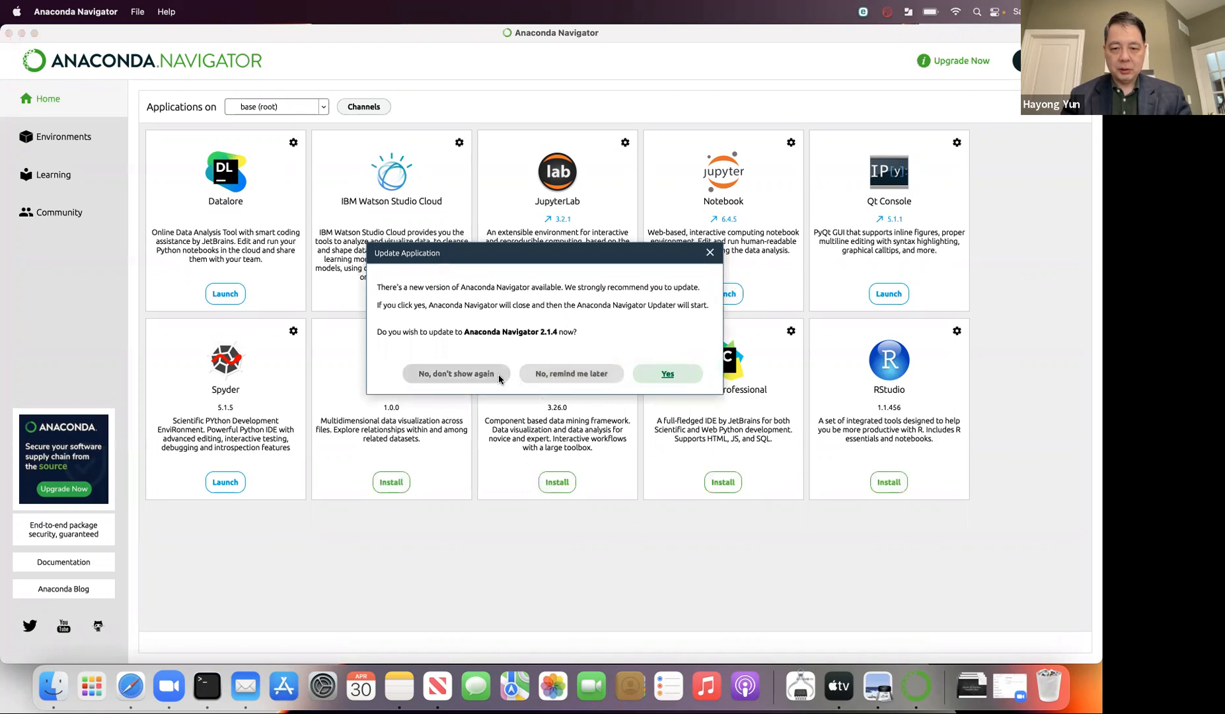
pyautogui.click(564, 376)
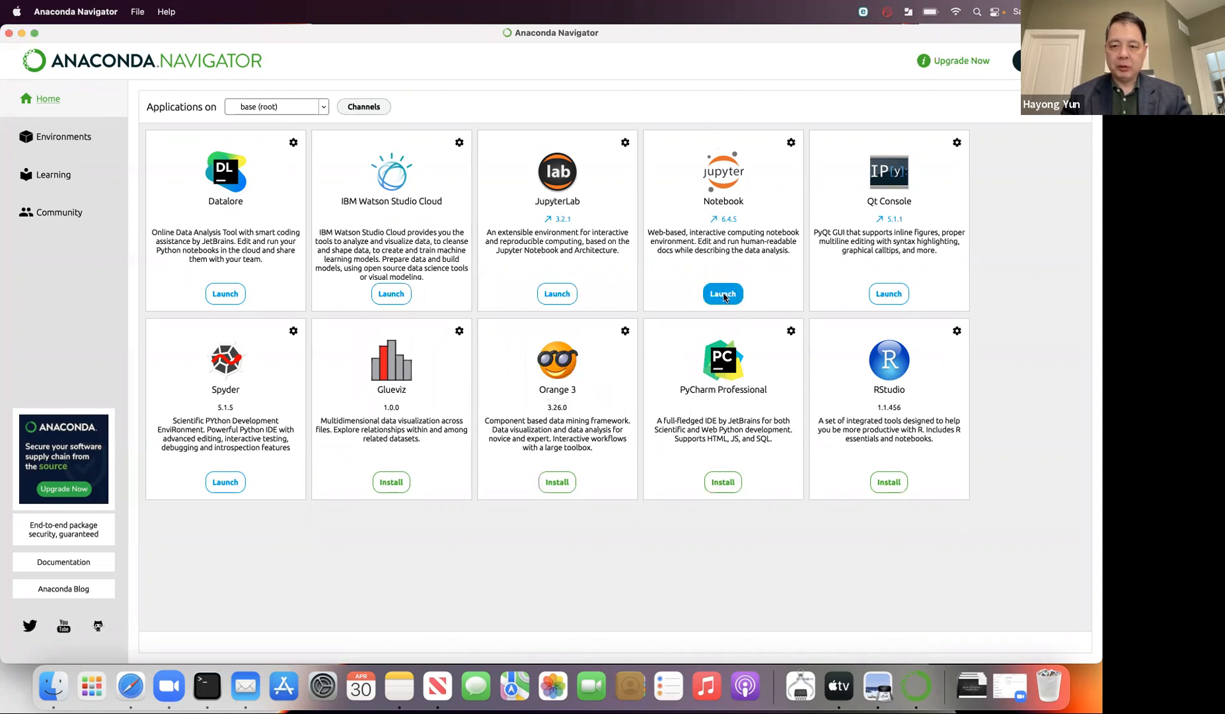
# Launch Jupyter Notebook from Anaconda Navigator and run 1+1 in a new Python 3 (ipykernel) notebook
pyautogui.click(723, 297)
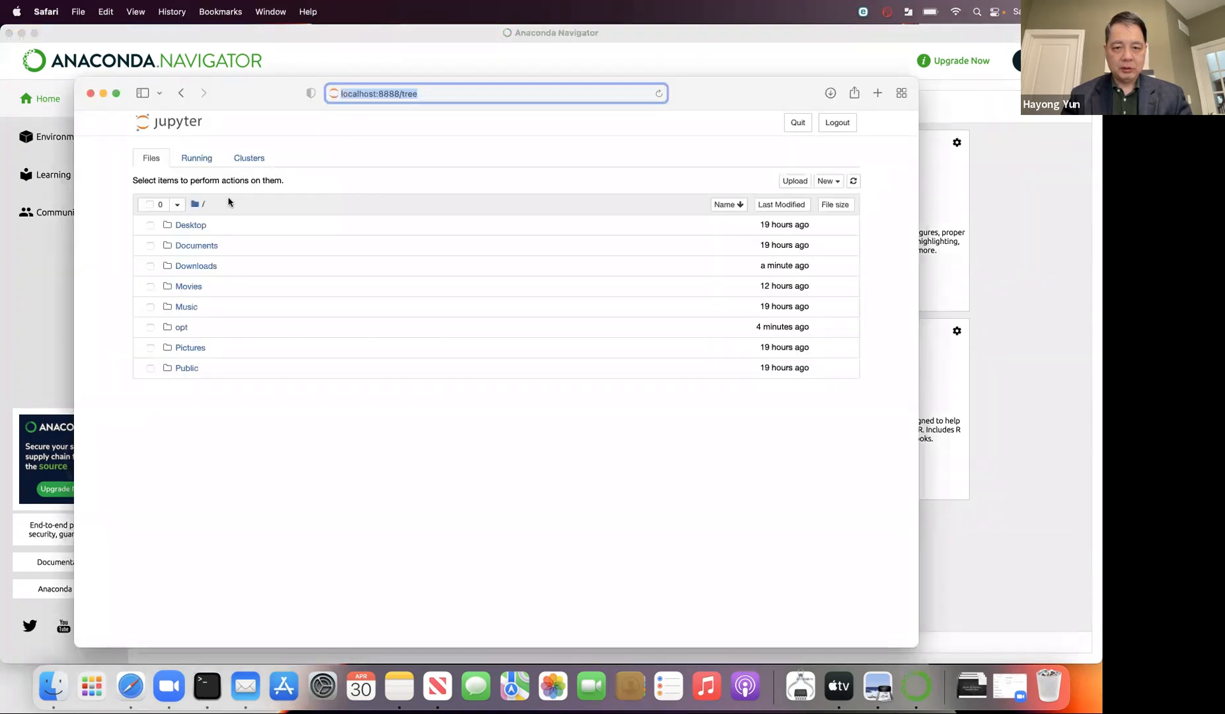
pyautogui.click(824, 182)
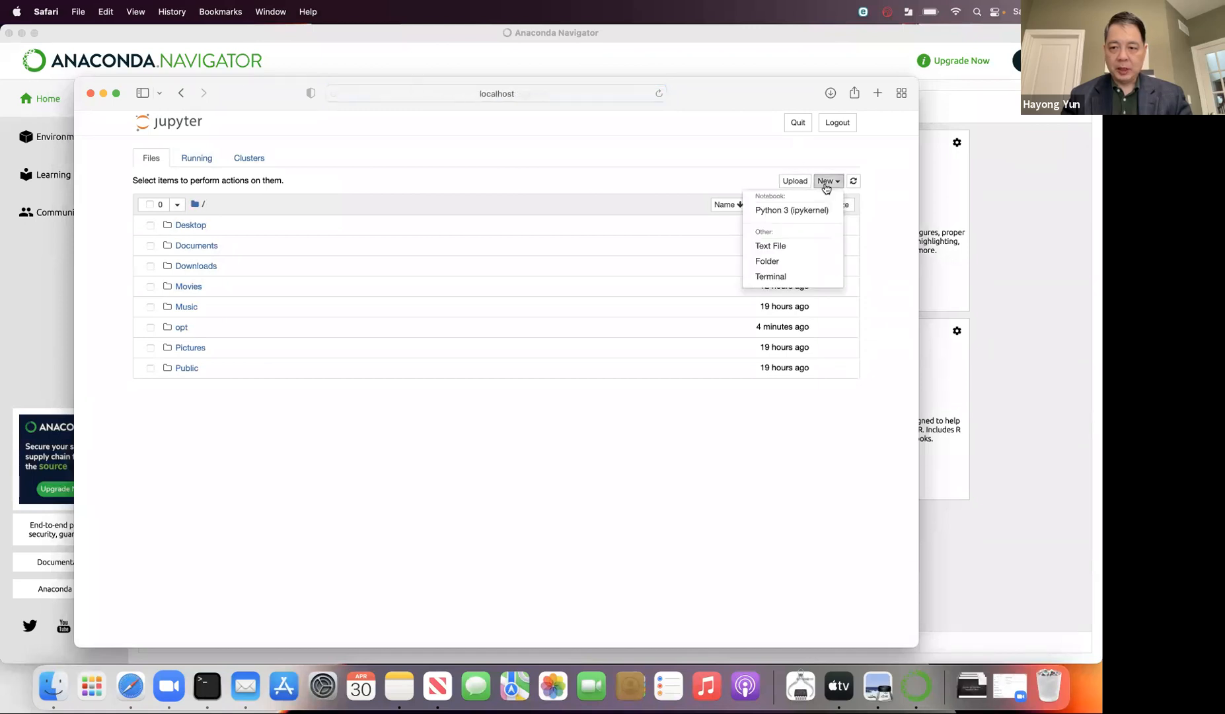
pyautogui.click(798, 212)
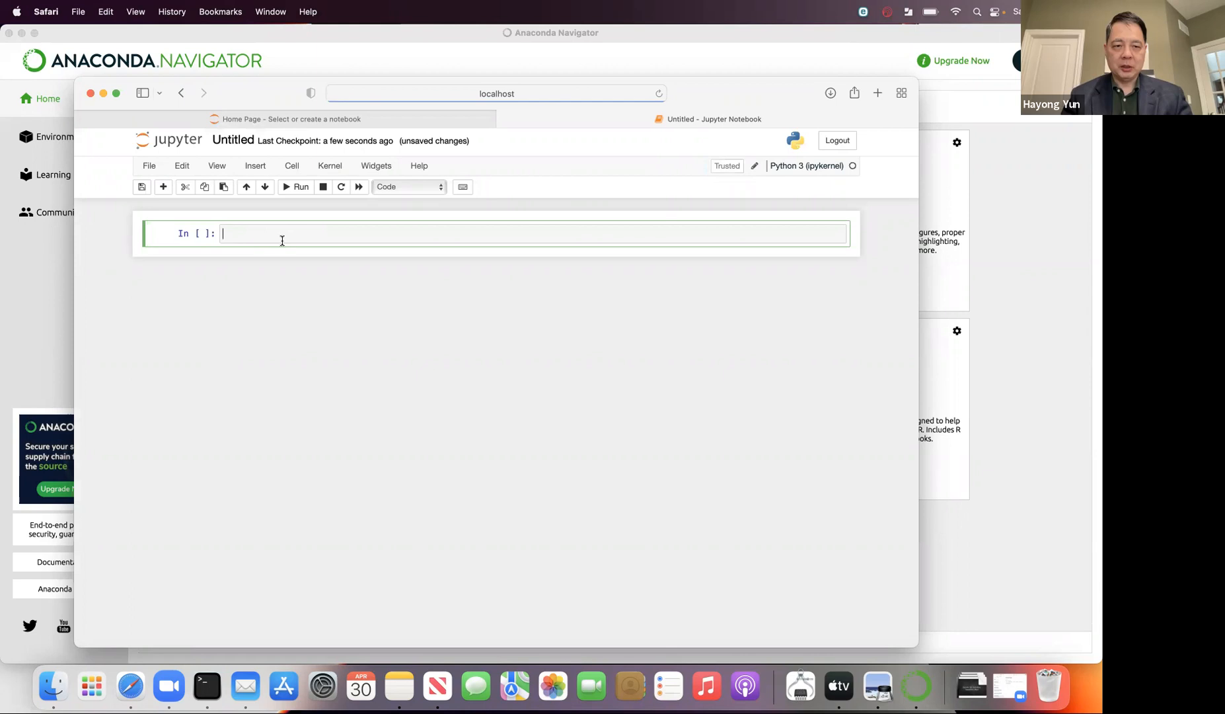
pyautogui.write('1+1')
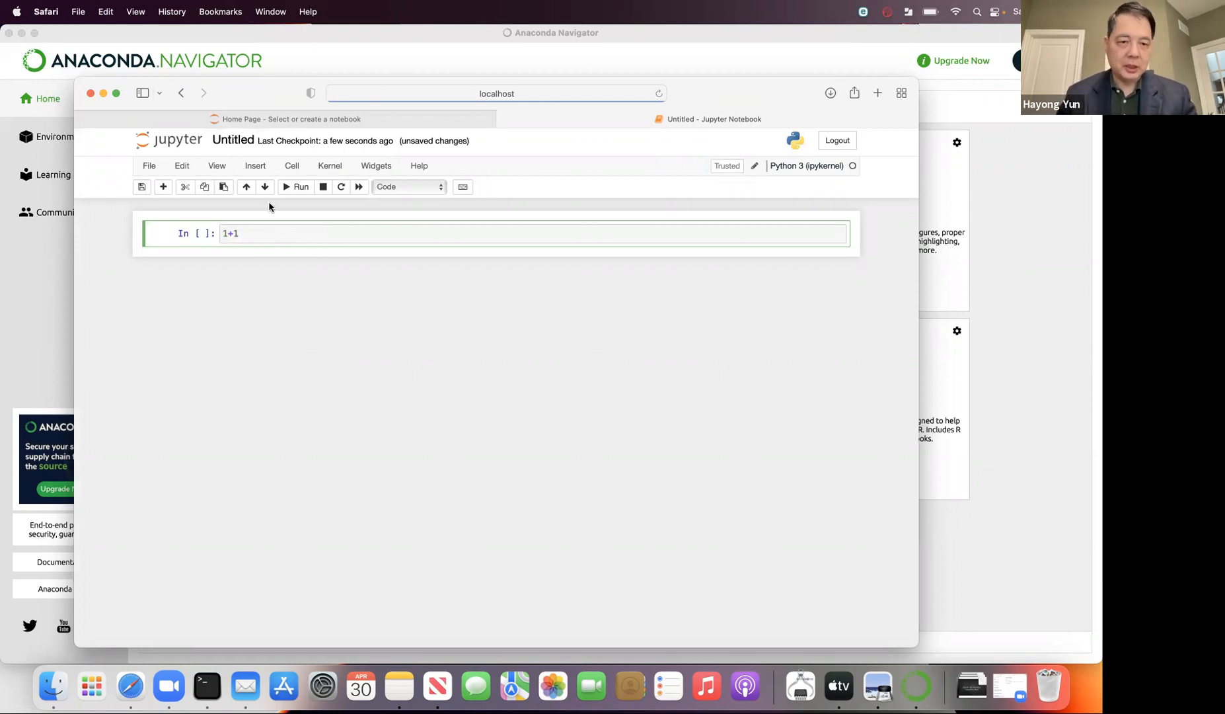
pyautogui.click(292, 187)
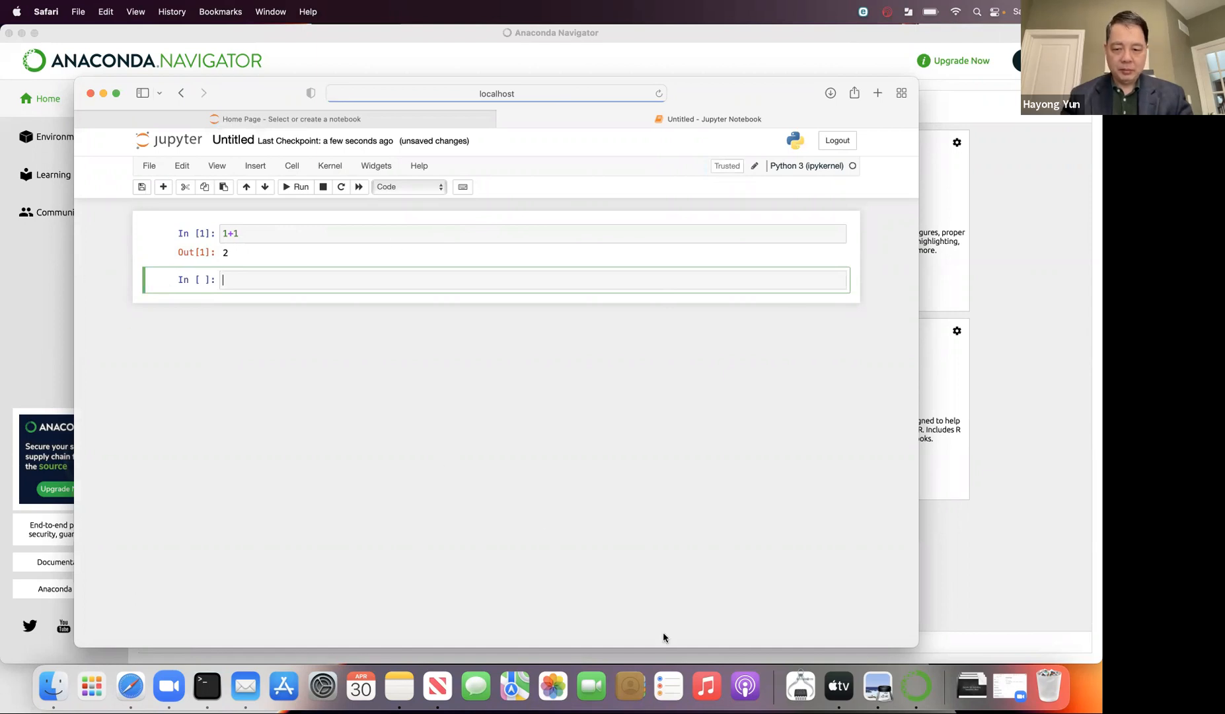
# Switch back to Anaconda Navigator, launch Spyder and dismiss its welcome tour
pyautogui.click(916, 686)
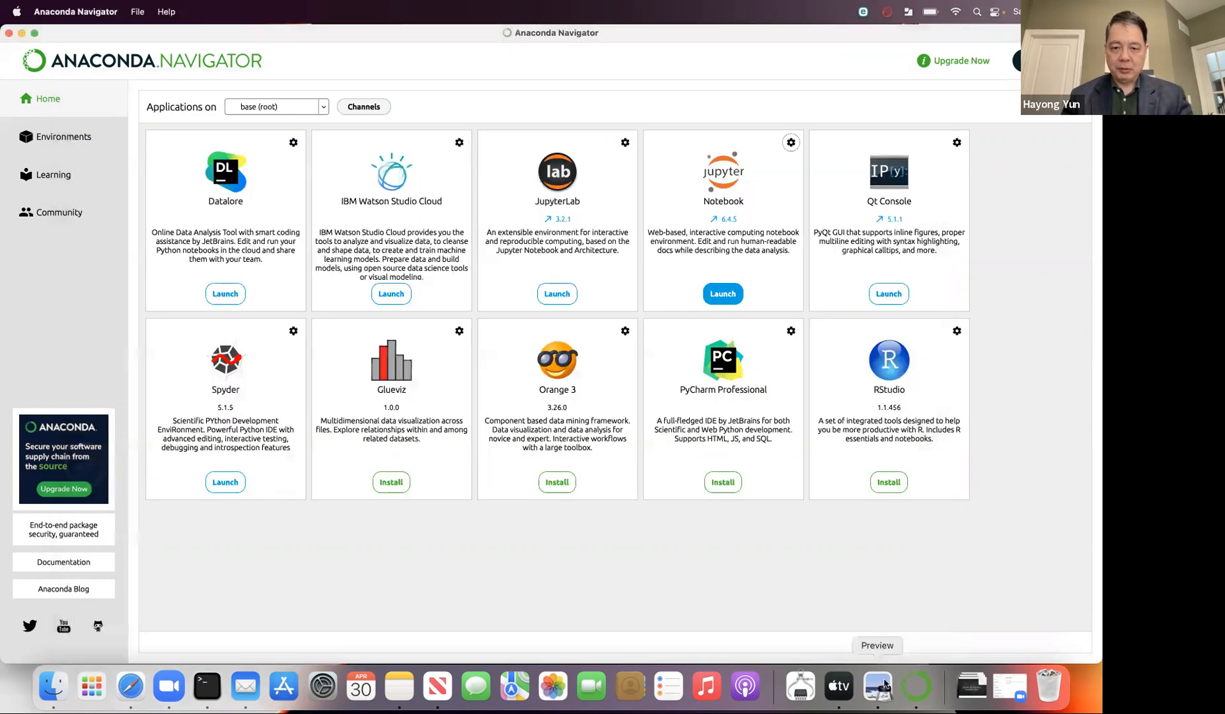
pyautogui.click(221, 487)
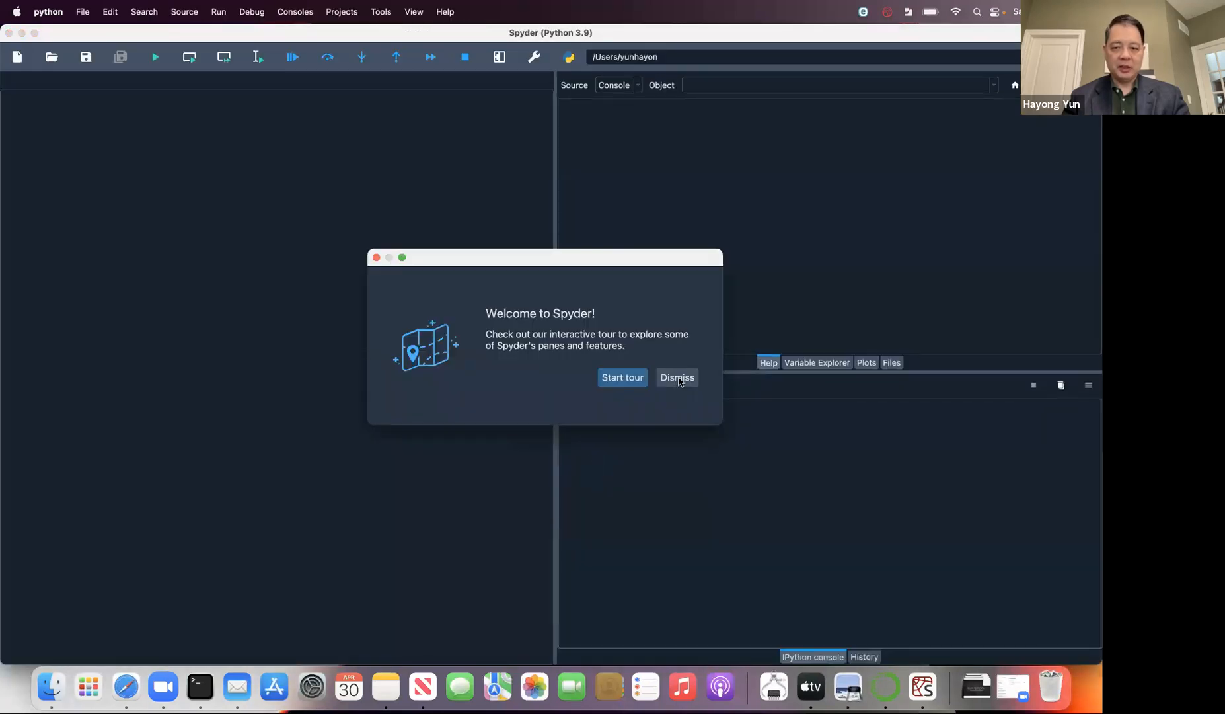
pyautogui.click(669, 382)
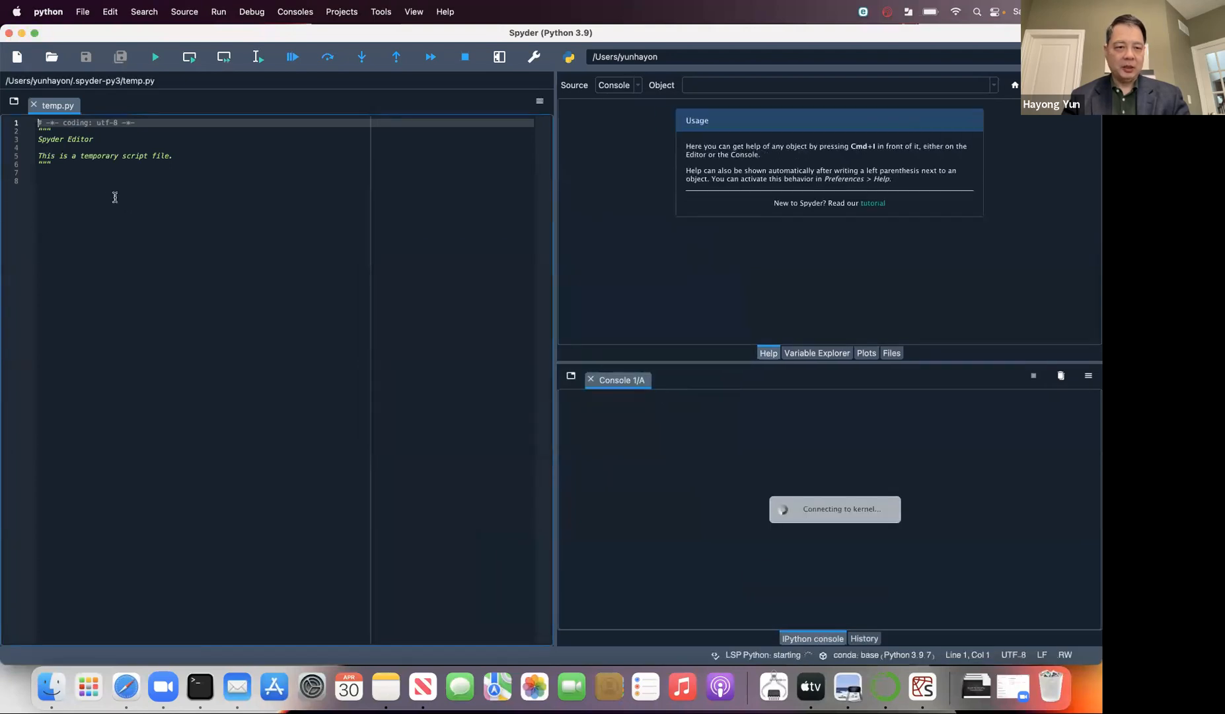
# Add 1+1 on line 8 of temp.py and run the file in the current console with the default run settings
pyautogui.click(101, 182)
pyautogui.write('1')
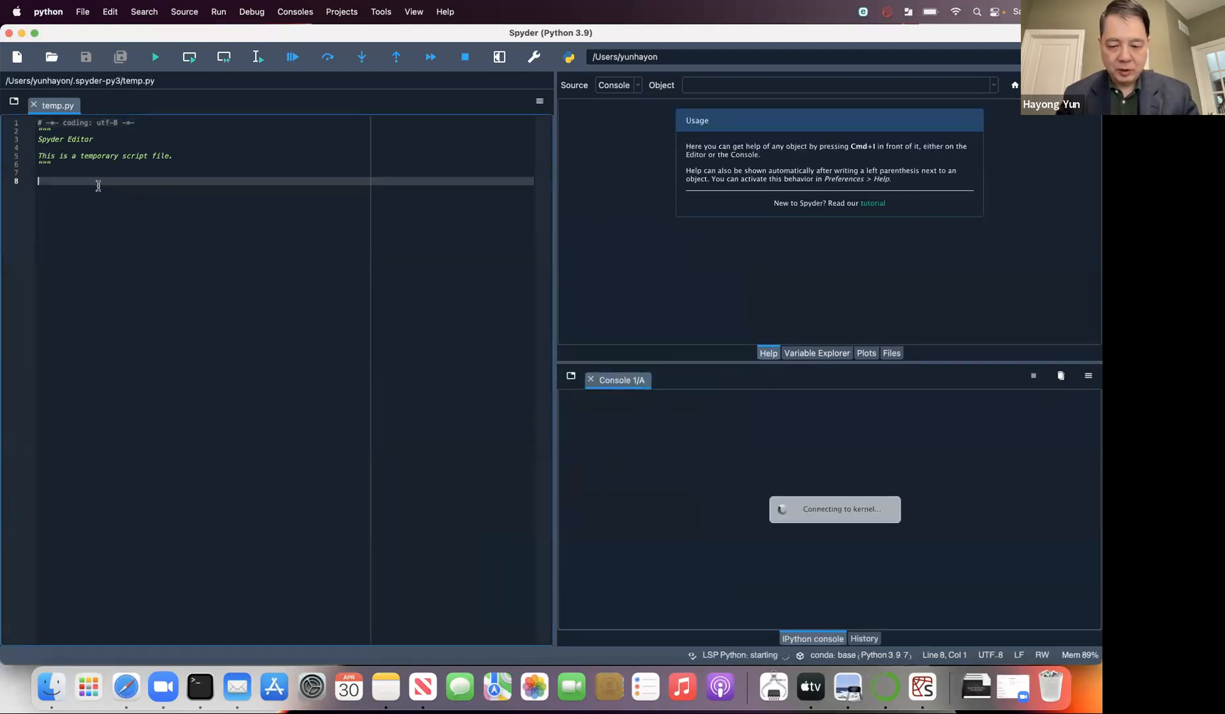
pyautogui.write('+1')
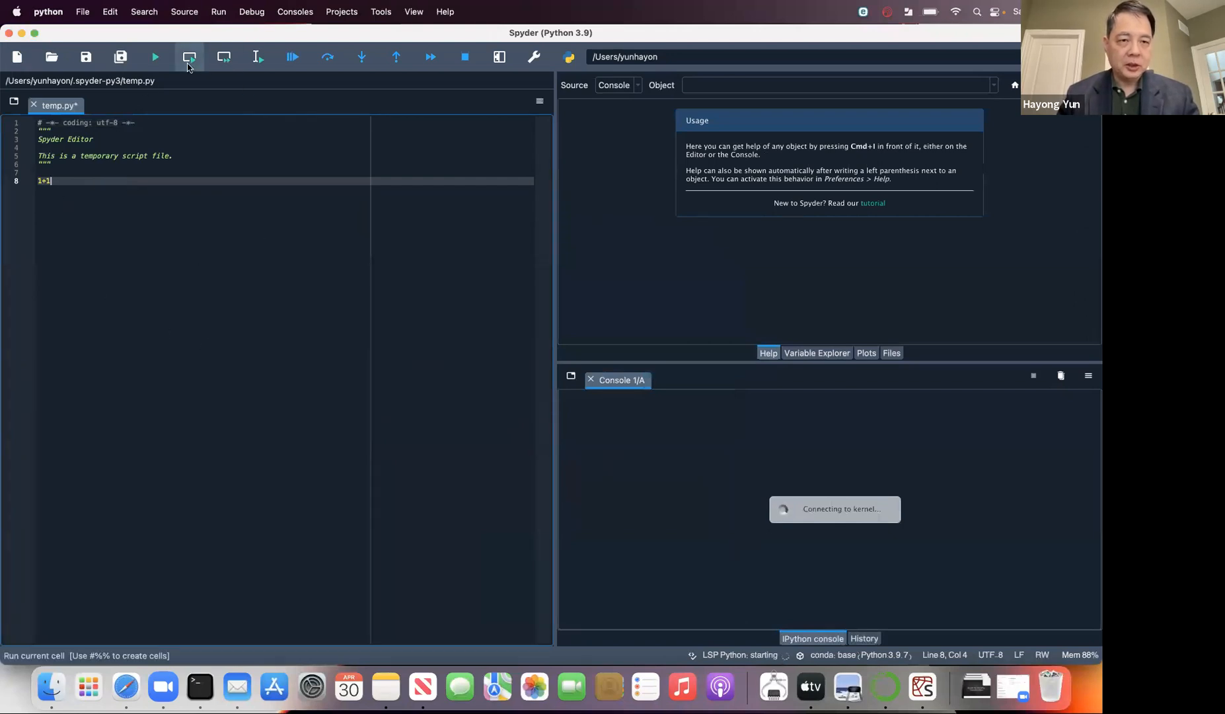
pyautogui.click(160, 61)
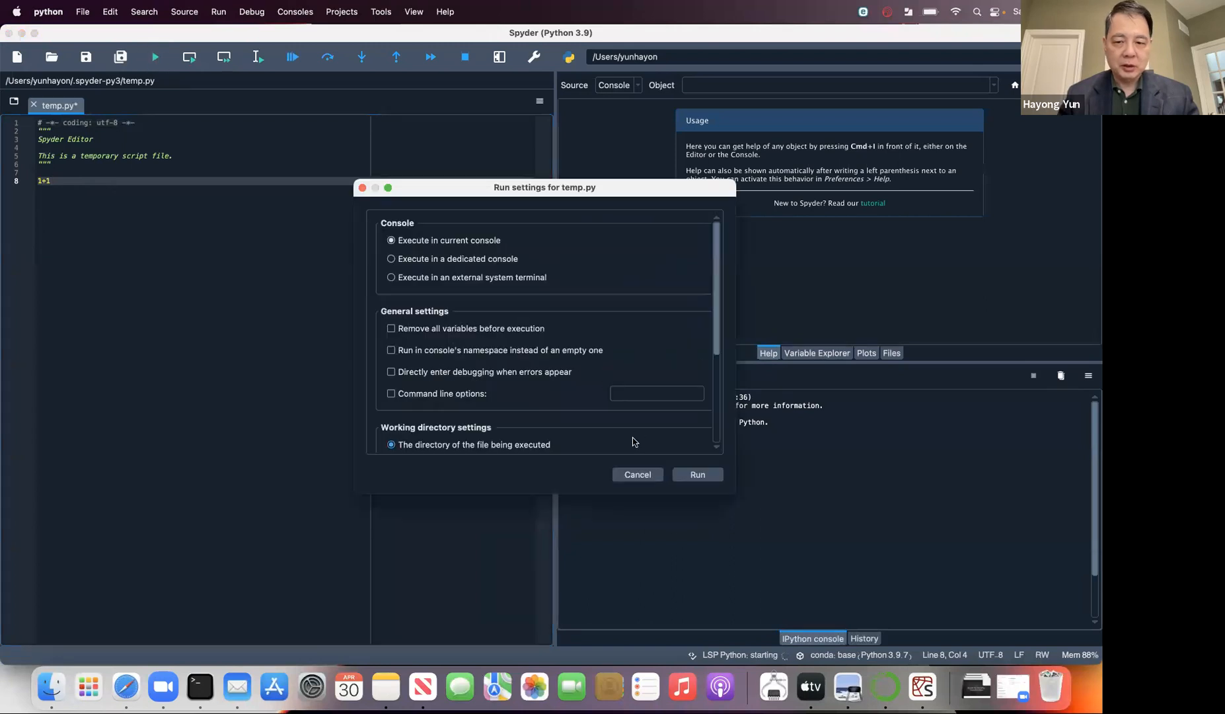
pyautogui.click(698, 474)
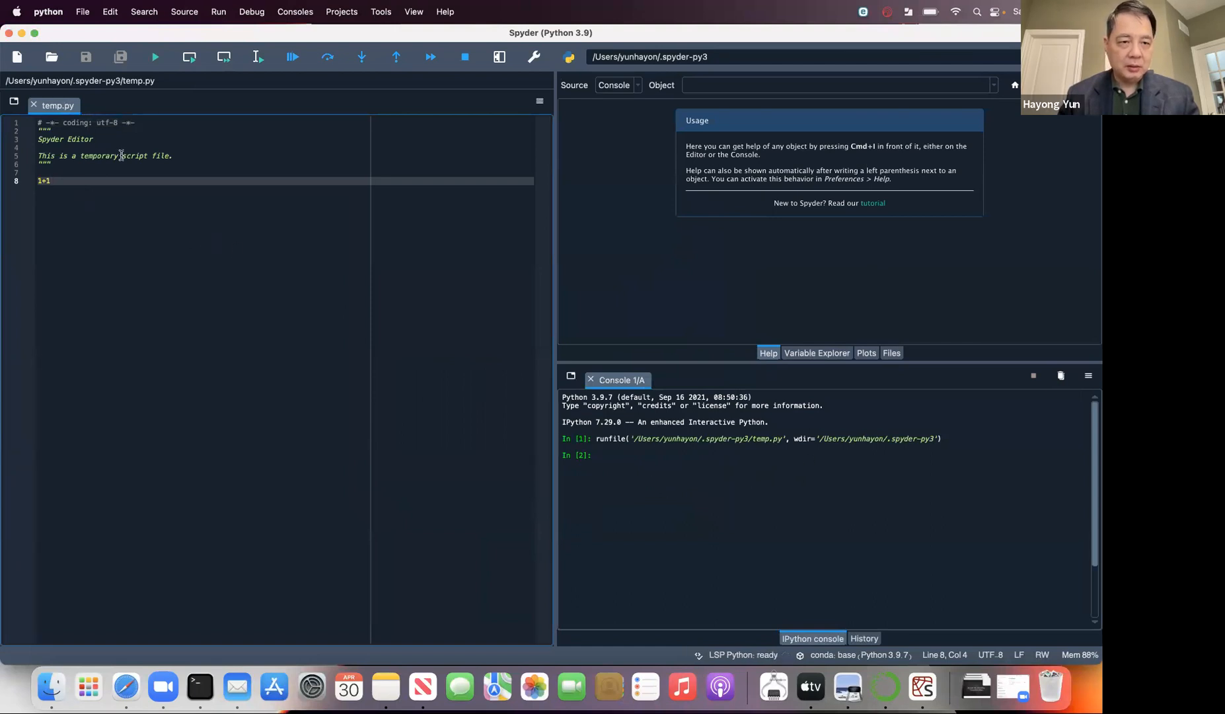
# Select the 1+1 expression on line 8 of temp.py and run only that selection in the console
pyautogui.click(37, 180)
pyautogui.moveTo(39, 180); pyautogui.dragTo(81, 180)
pyautogui.hotkey('shift', 'Home')
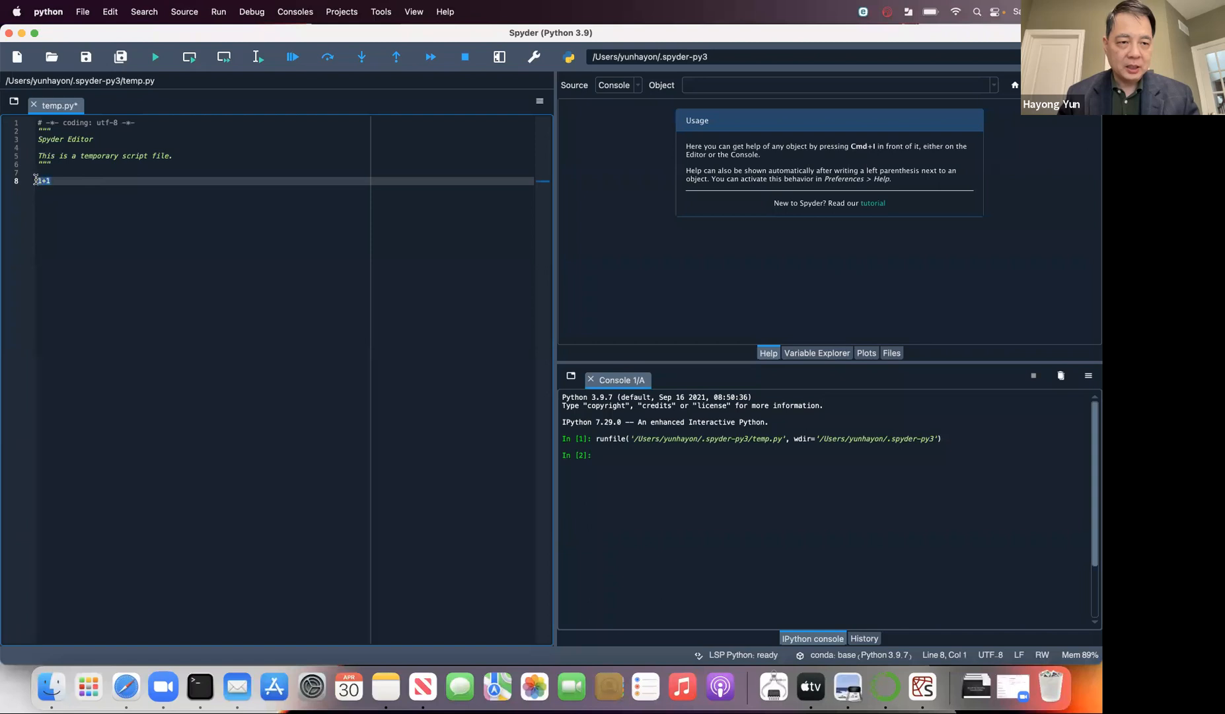
pyautogui.click(256, 58)
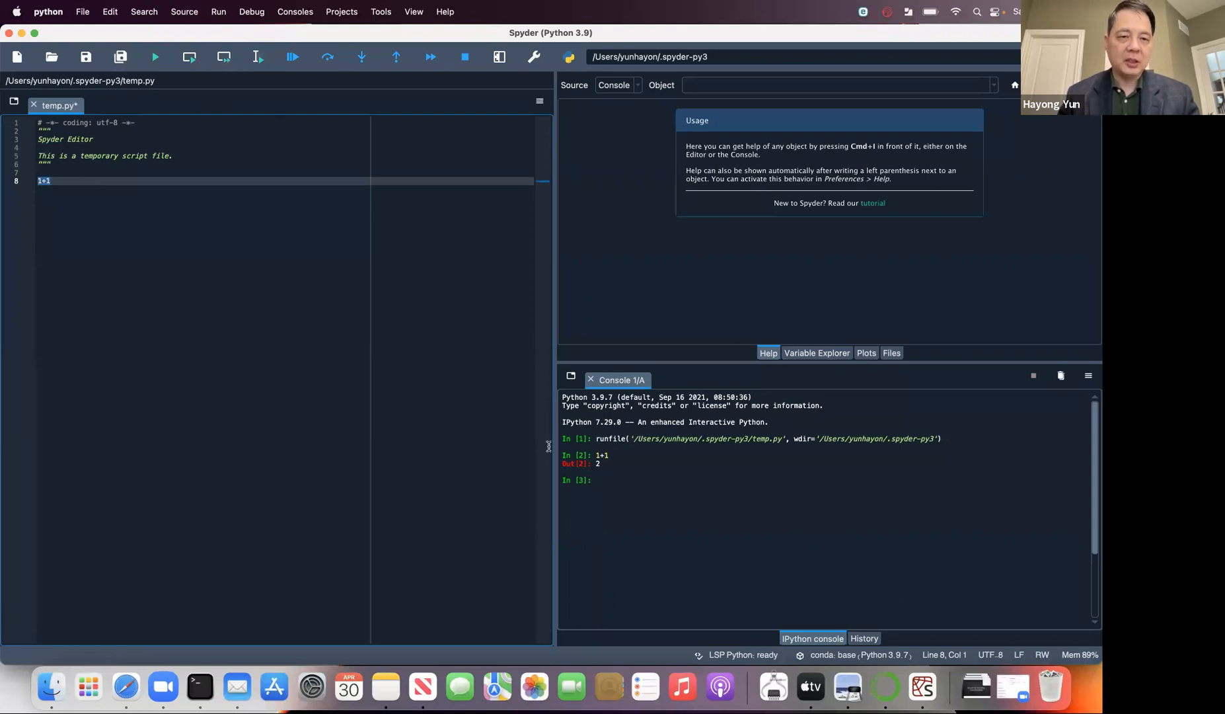
# Close the Spyder window
pyautogui.click(8, 33)
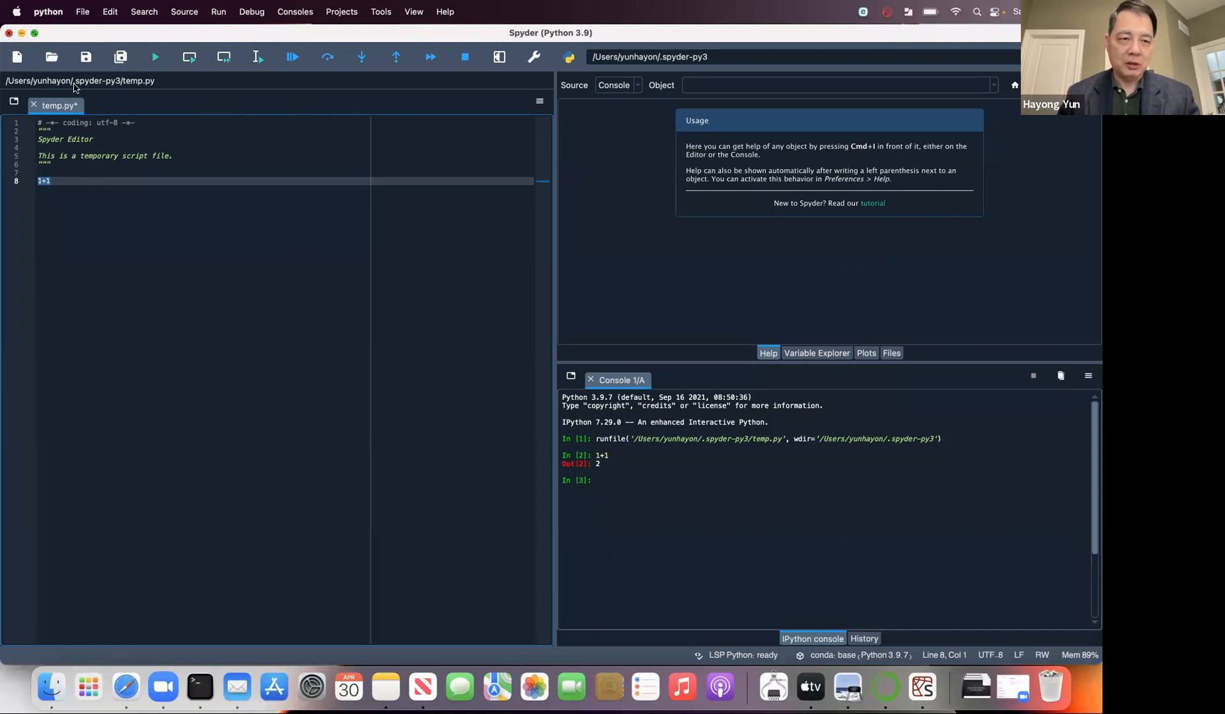